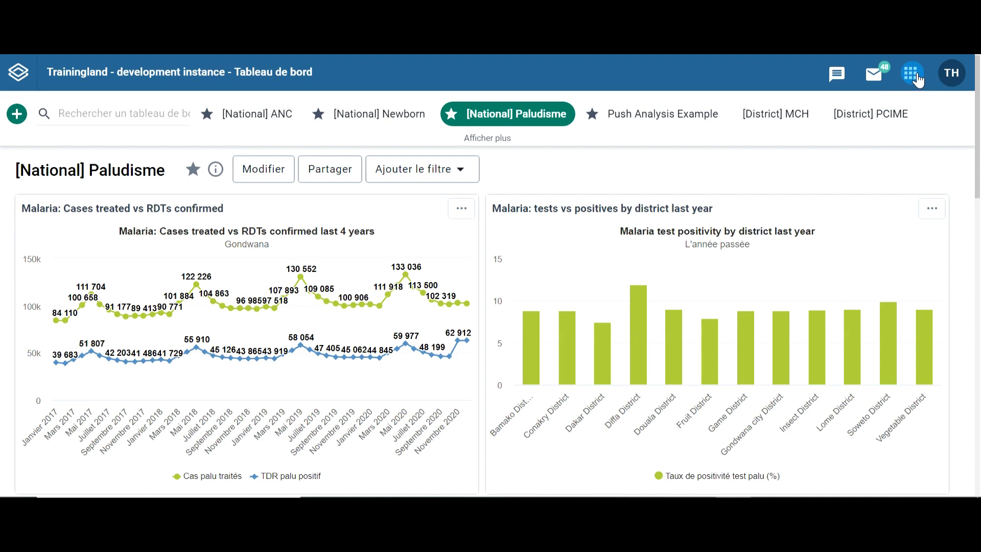
Step: Search the apps for "sais" and open the Saisie de données app
left_click(916, 76)
left_click(802, 108)
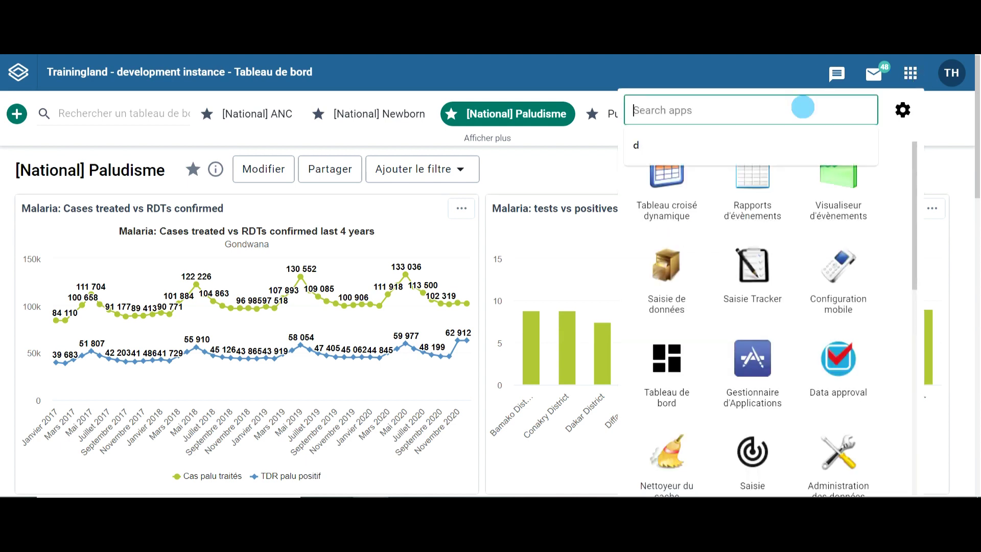
type("sais")
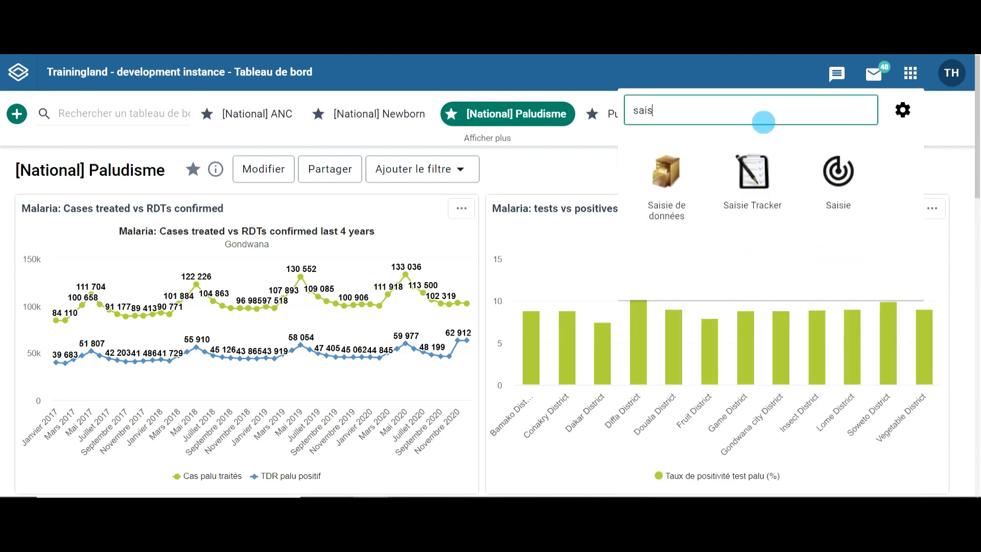
left_click(669, 197)
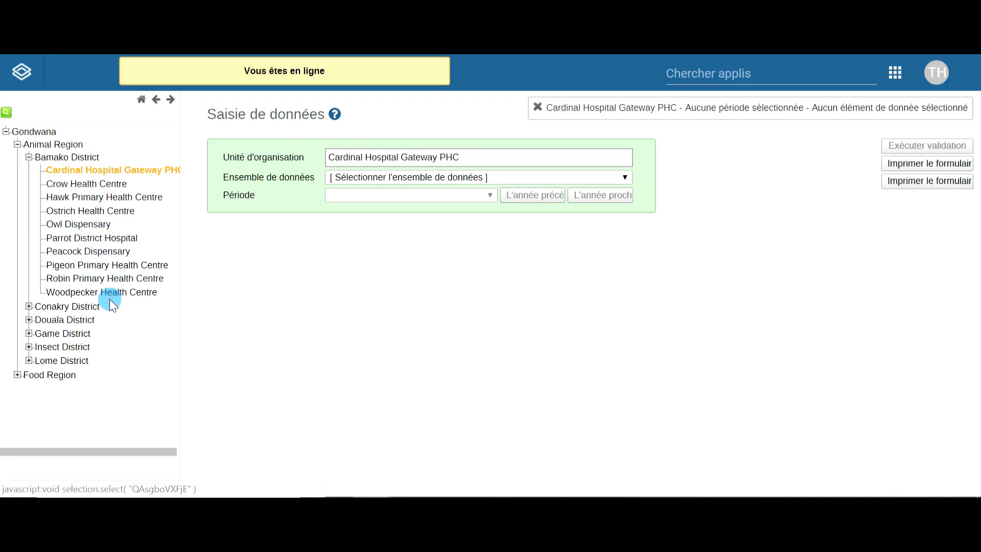
Step: Expand the organisation unit tree from Gondwana through Animal Region and Bamako District, and select Cardinal Hospital Gateway PHC
left_click(20, 147)
left_click(118, 185)
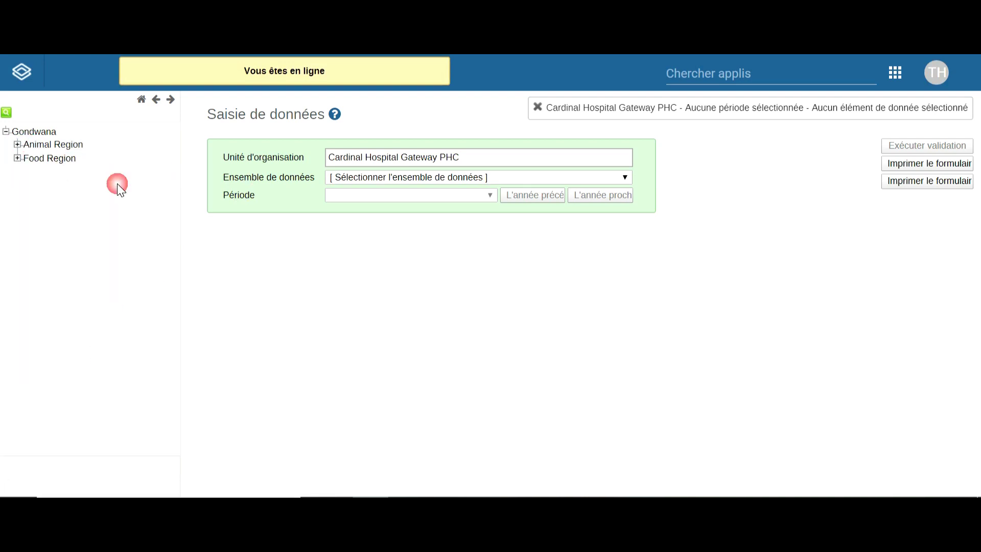
left_click(41, 134)
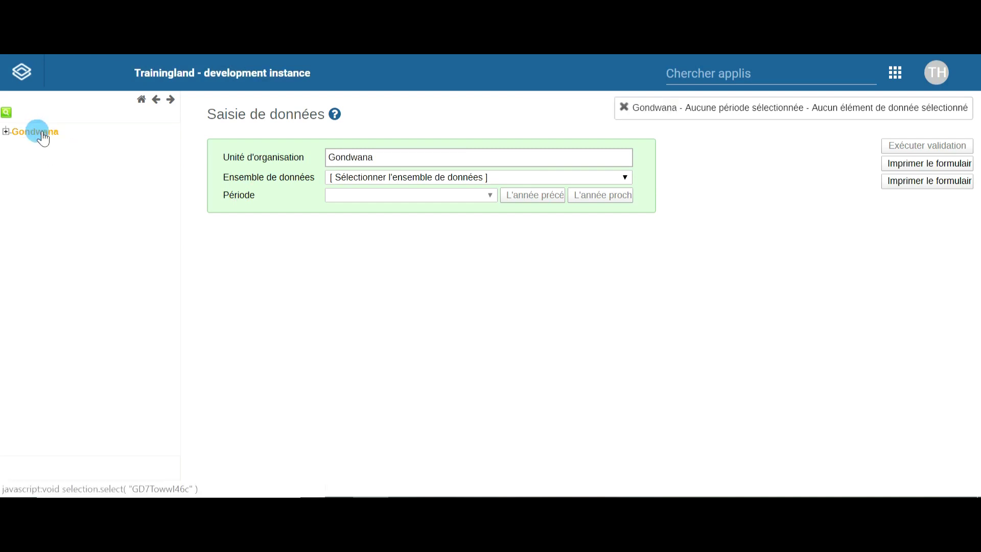
left_click(6, 131)
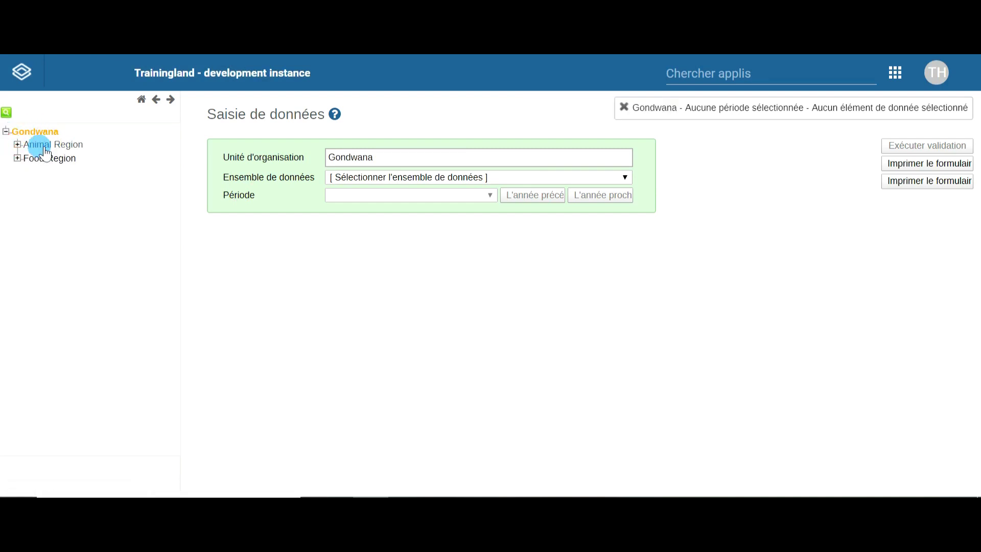
left_click(17, 144)
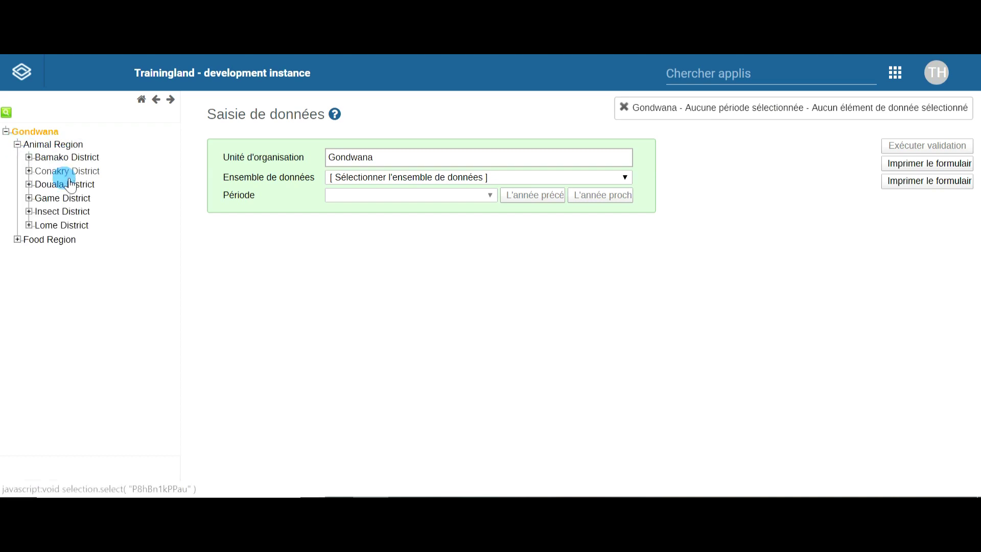
left_click(29, 157)
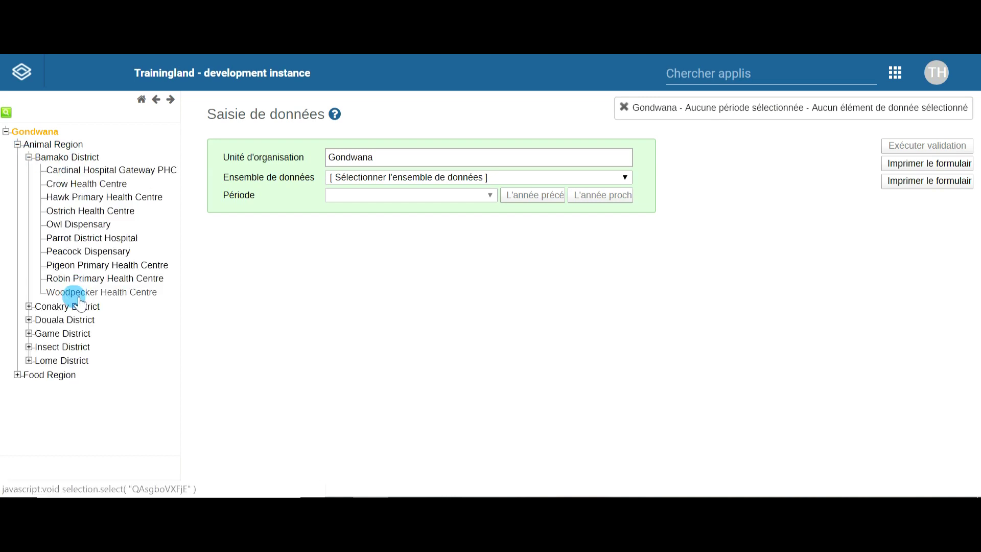
left_click(85, 173)
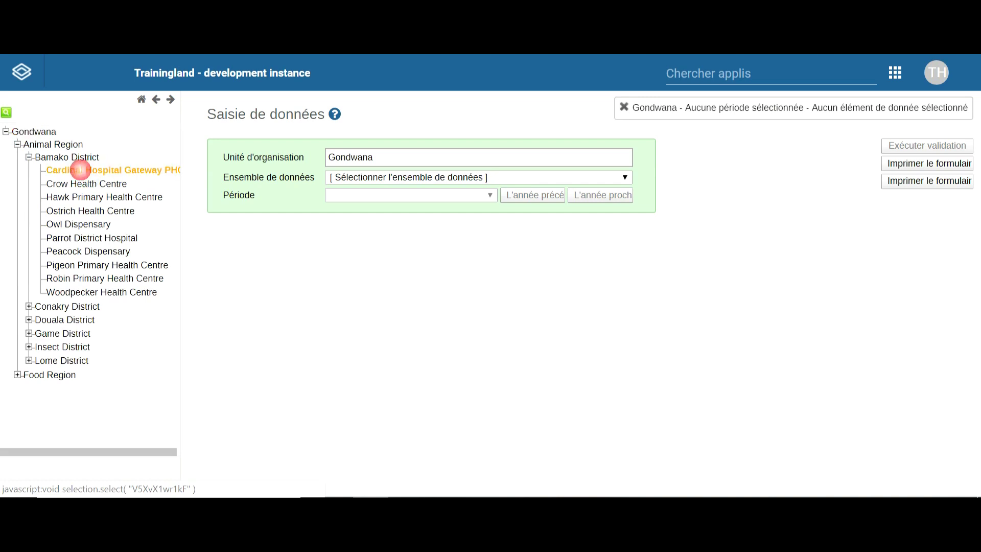
Step: Choose the VIH - Rapport Mensuel data set and the period Février 2020 to load the entry form
left_click(358, 178)
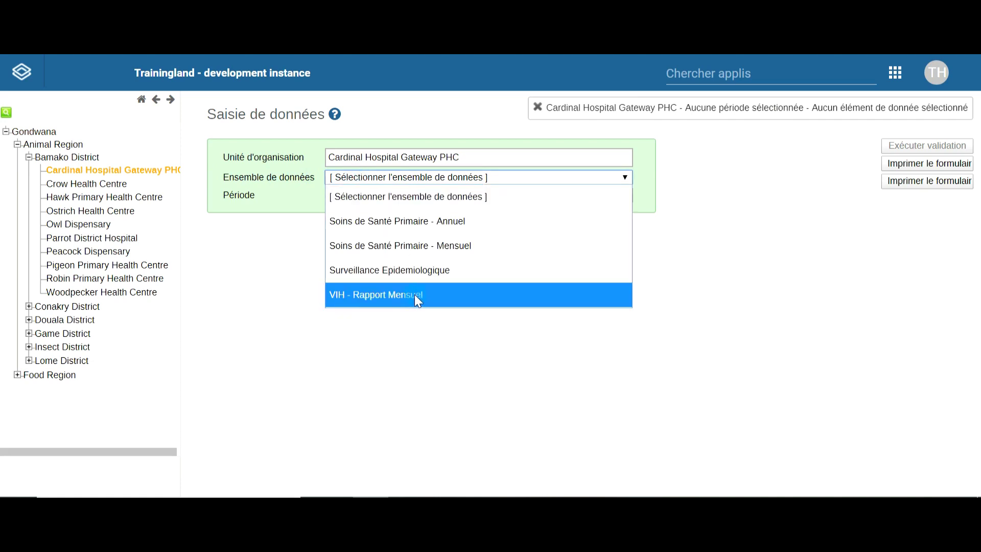
left_click(377, 299)
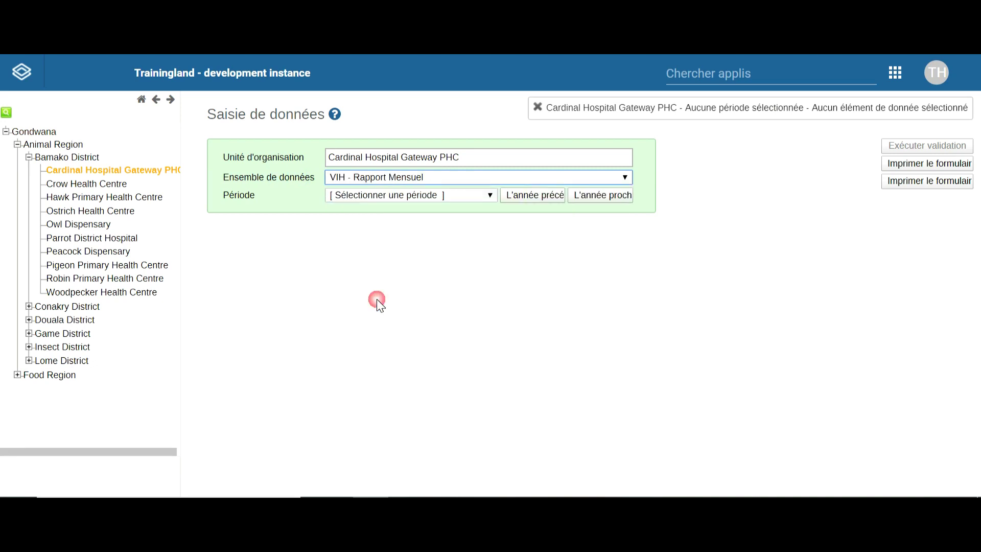
left_click(376, 194)
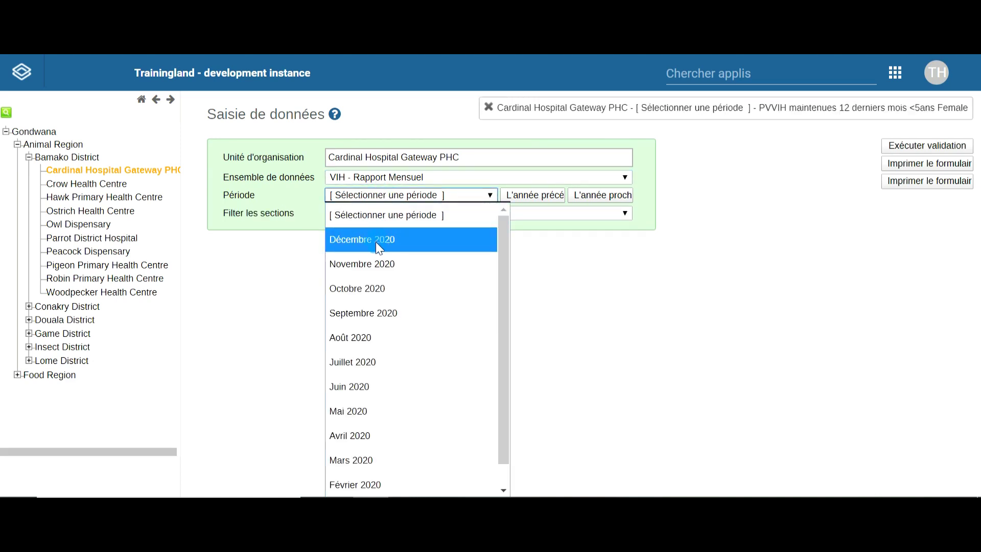
scroll(391, 414, "down", 1)
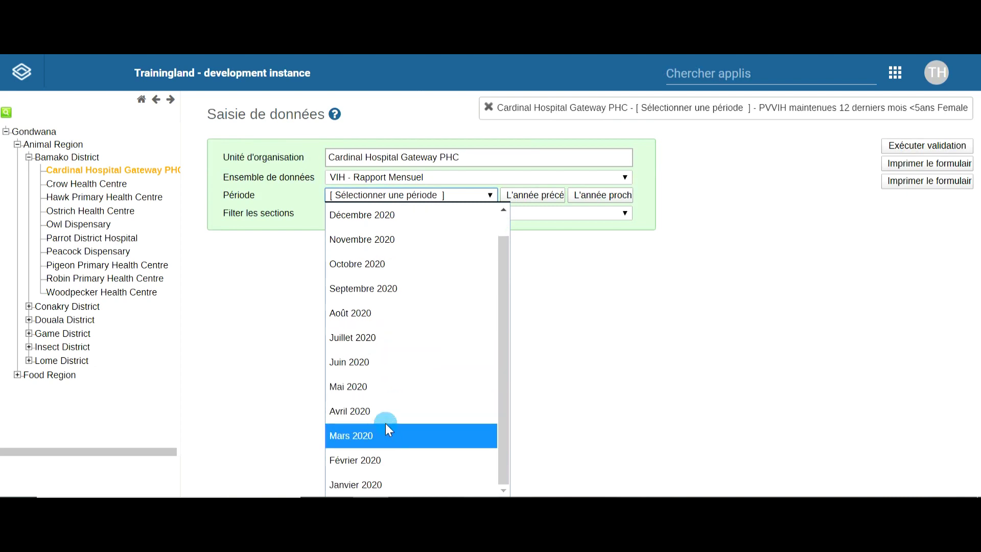
left_click(392, 467)
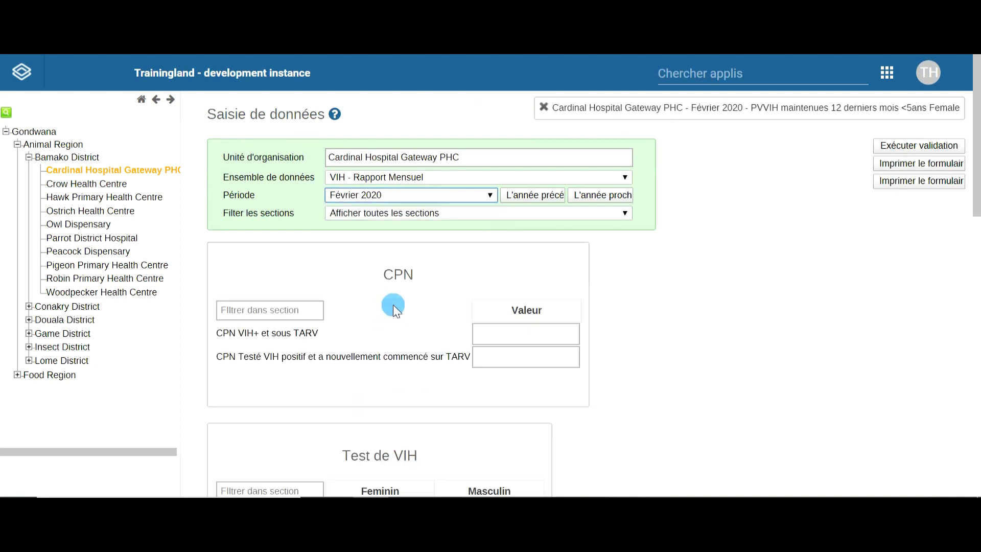
Step: In the PVVIH section, enter 3 for Feminin and 5 for Masculin in the PVVIH maintenues 12 derniers mois <5ans row
scroll(409, 256, "down", 5)
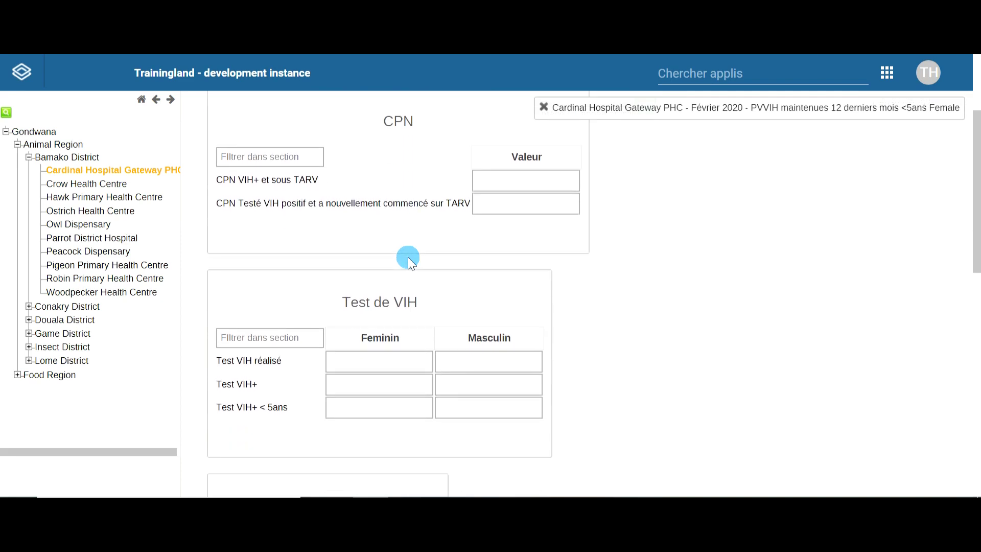
scroll(408, 257, "down", 3)
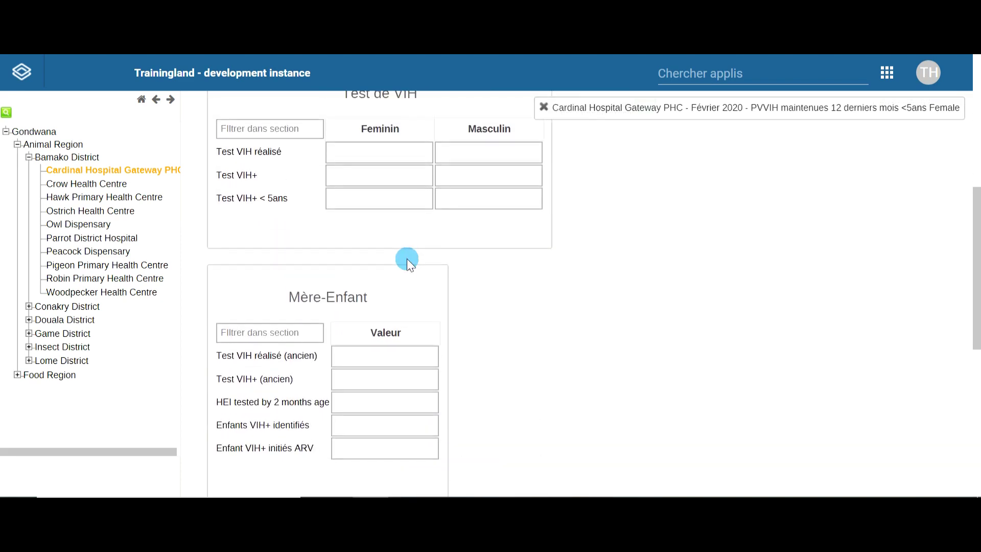
scroll(407, 259, "up", 6)
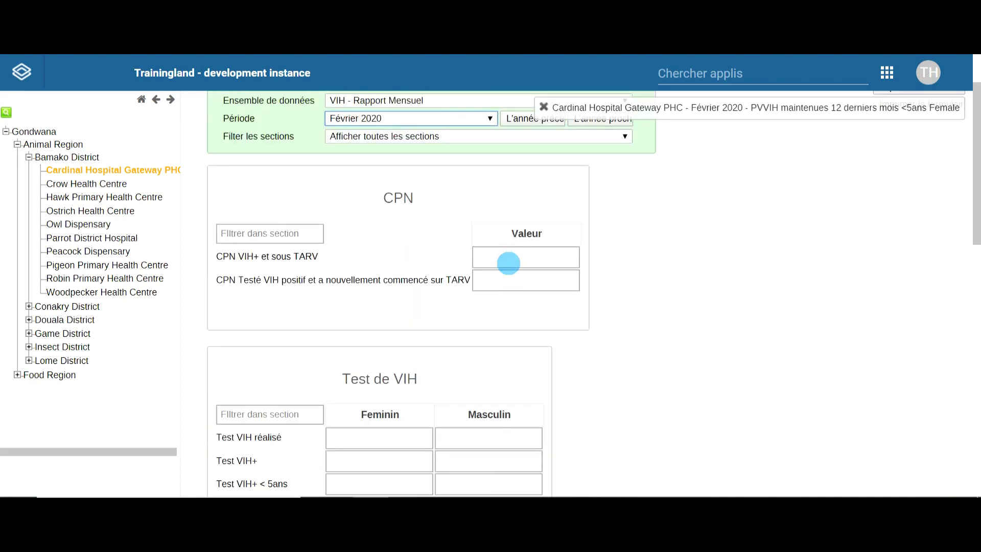
scroll(508, 264, "down", 3)
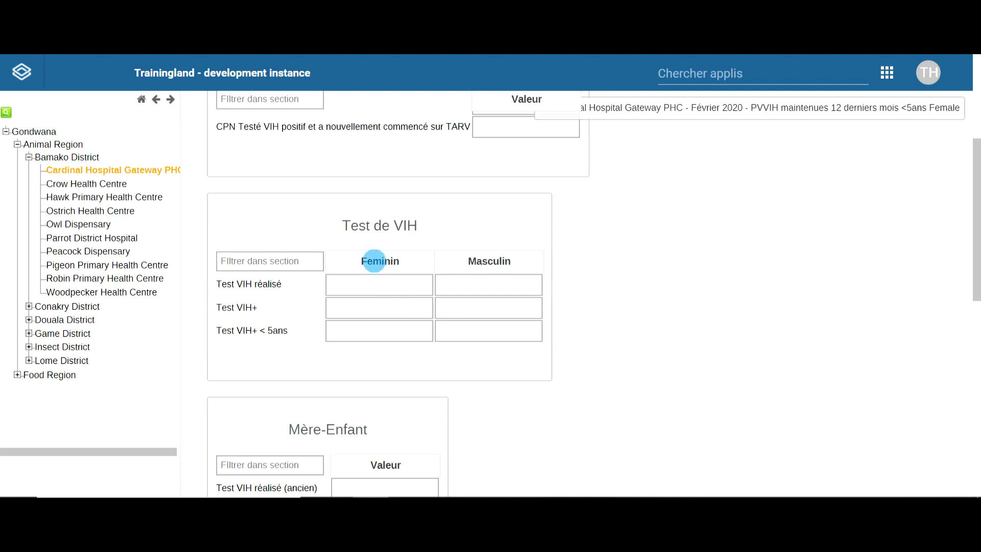
scroll(497, 260, "down", 3)
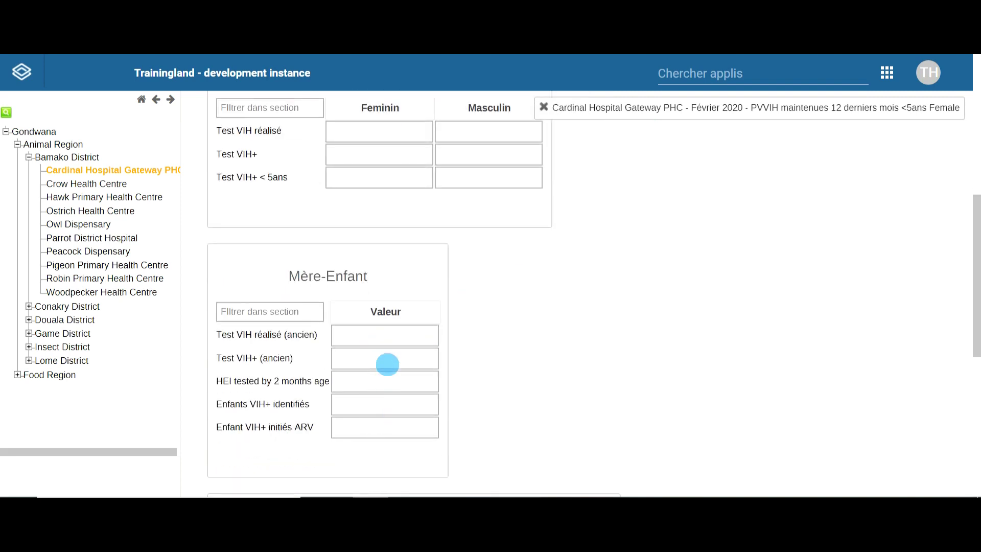
scroll(395, 346, "down", 6)
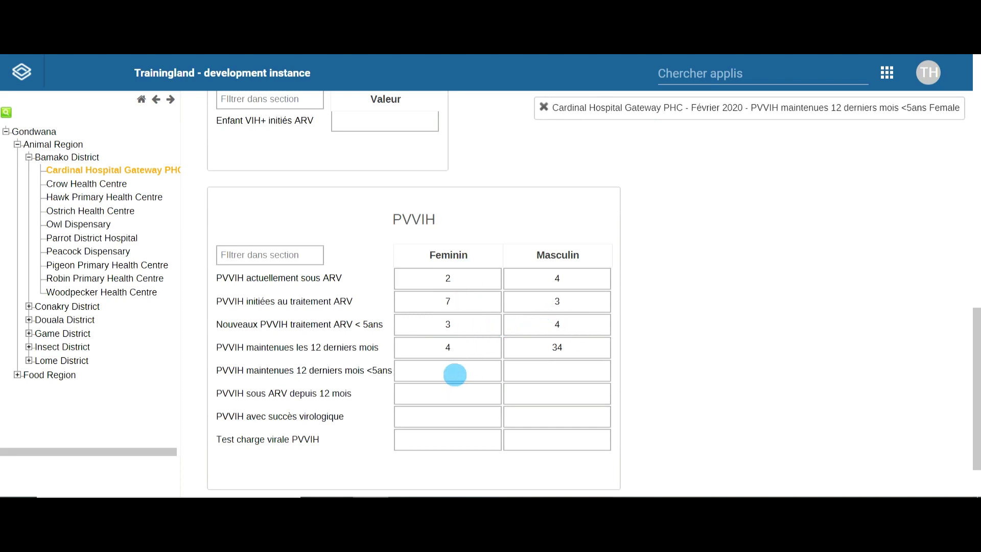
left_click(454, 374)
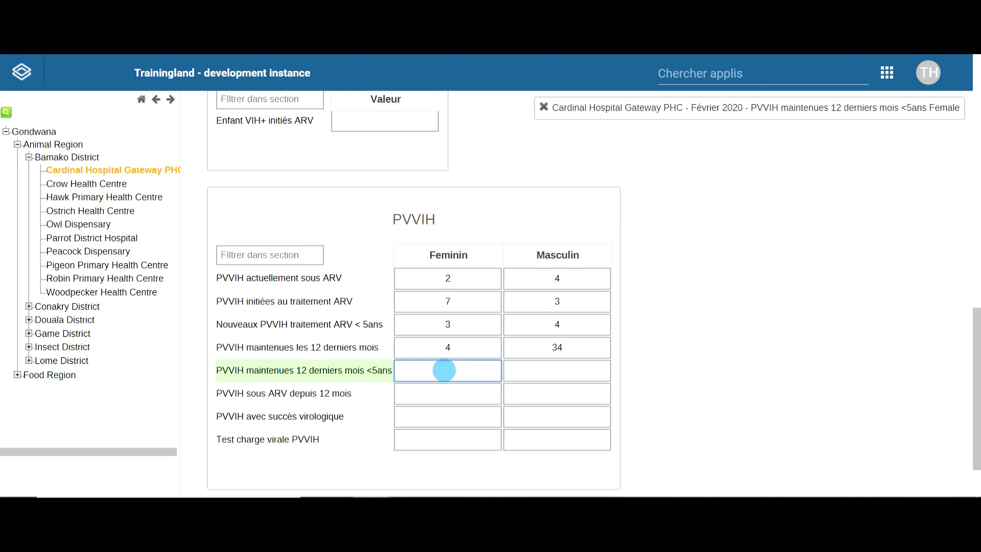
type("3")
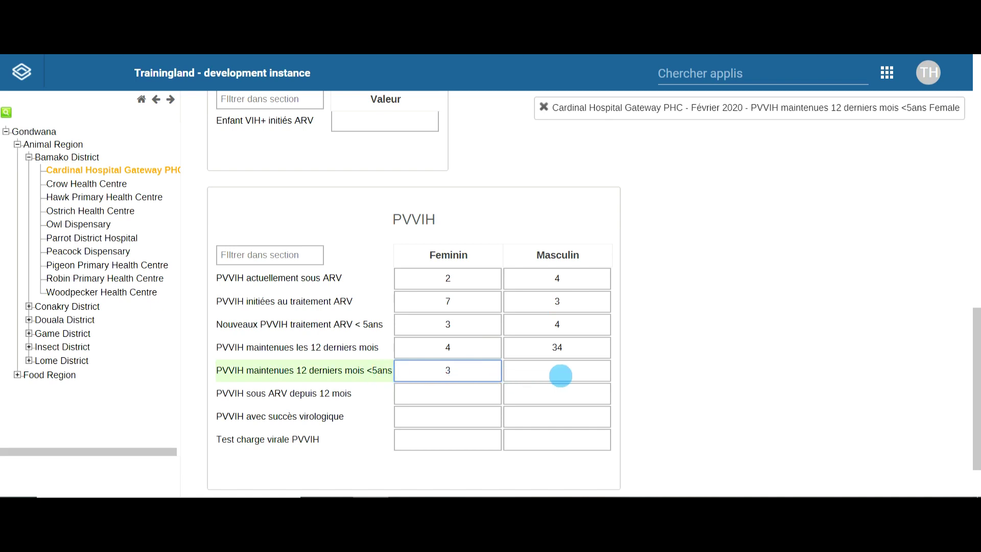
left_click(558, 372)
type("5")
Step: Enter 2 as the Feminin value for PVVIH sous ARV depuis 12 mois
left_click(488, 391)
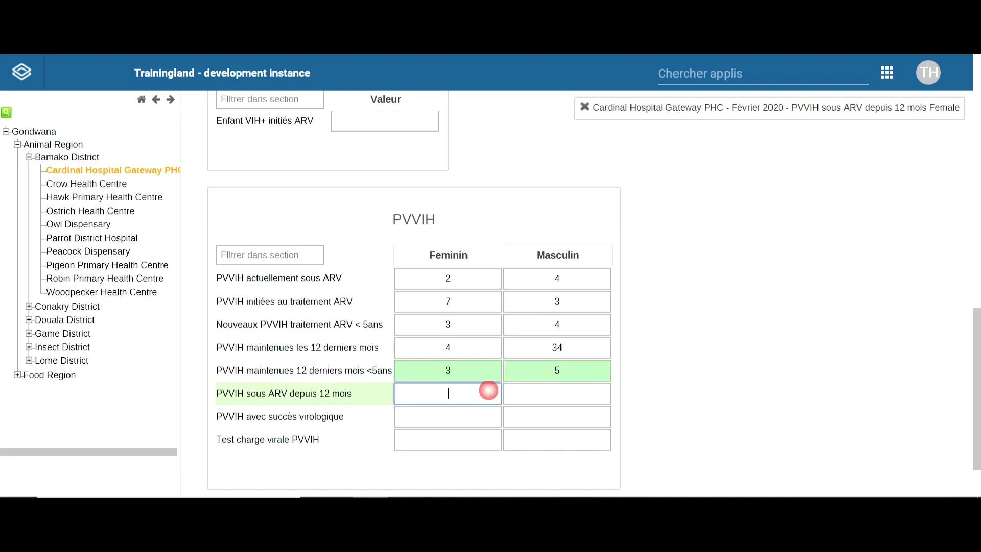
left_click(704, 349)
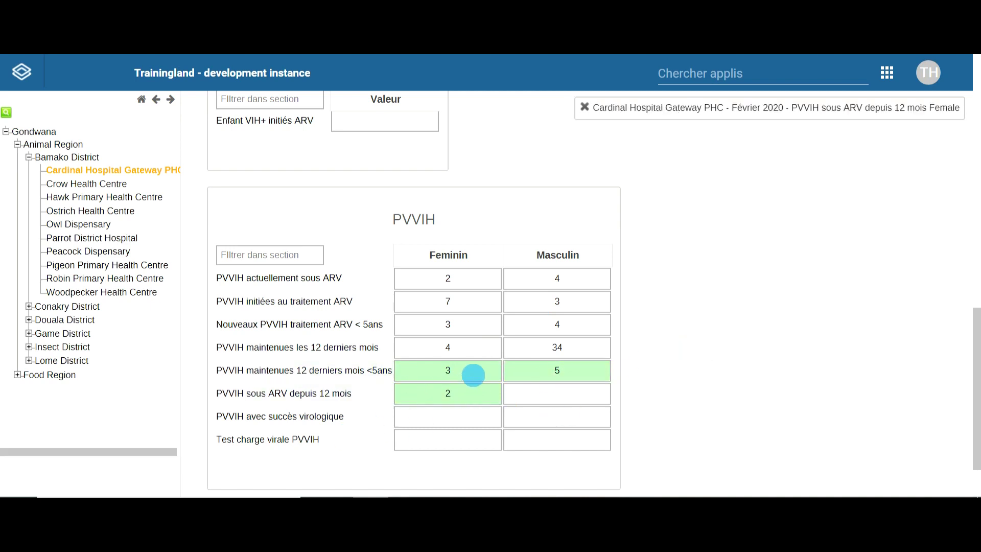
scroll(479, 377, "up", 5)
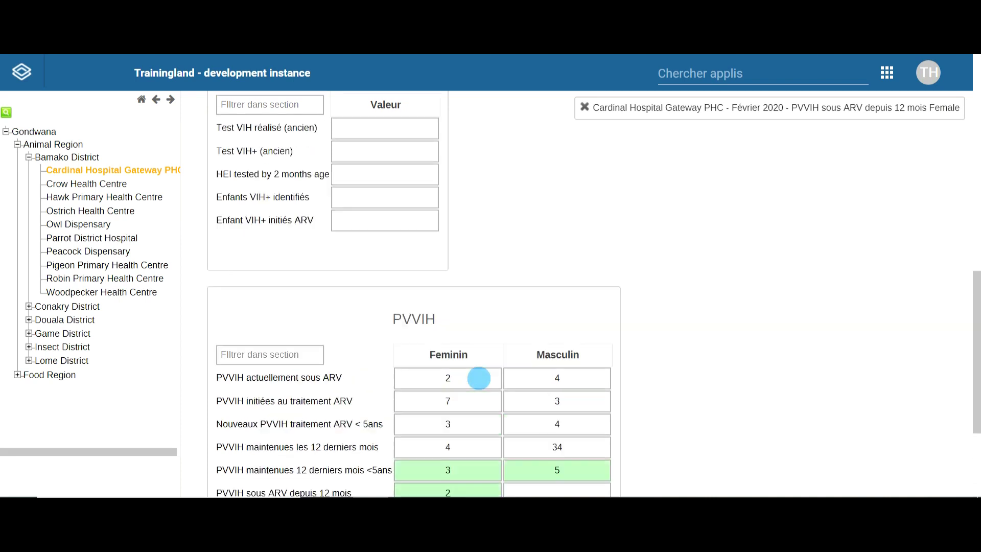
scroll(477, 379, "down", 5)
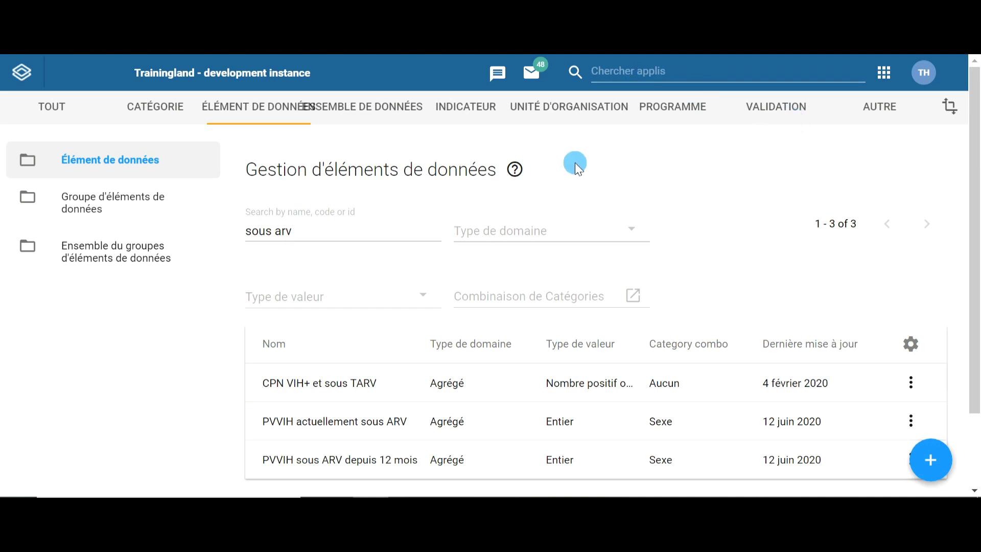
Step: Search the apps for "main" and open the Maintenance app
left_click(721, 72)
type("main")
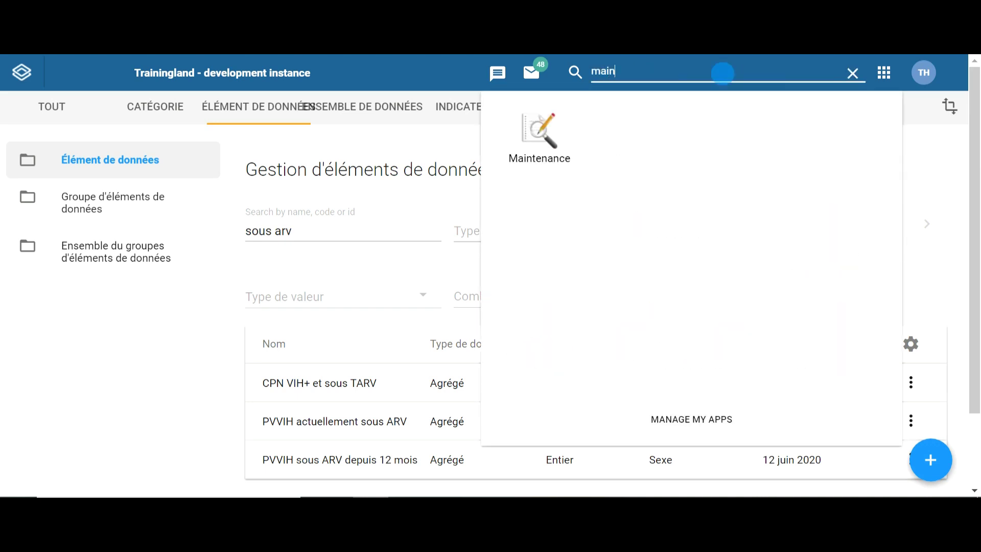
left_click(582, 125)
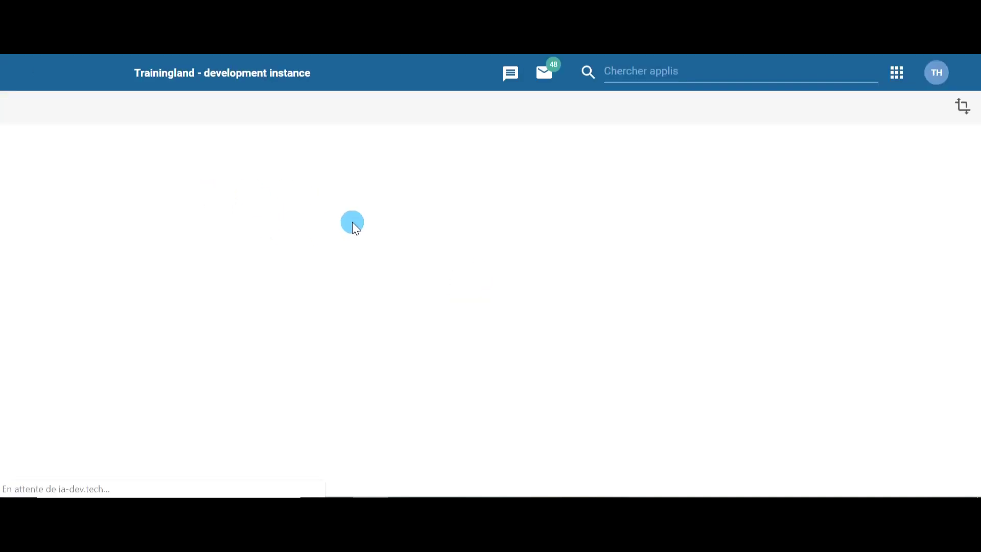
Step: Open the list of data element categories and search it for "sexe"
left_click(164, 108)
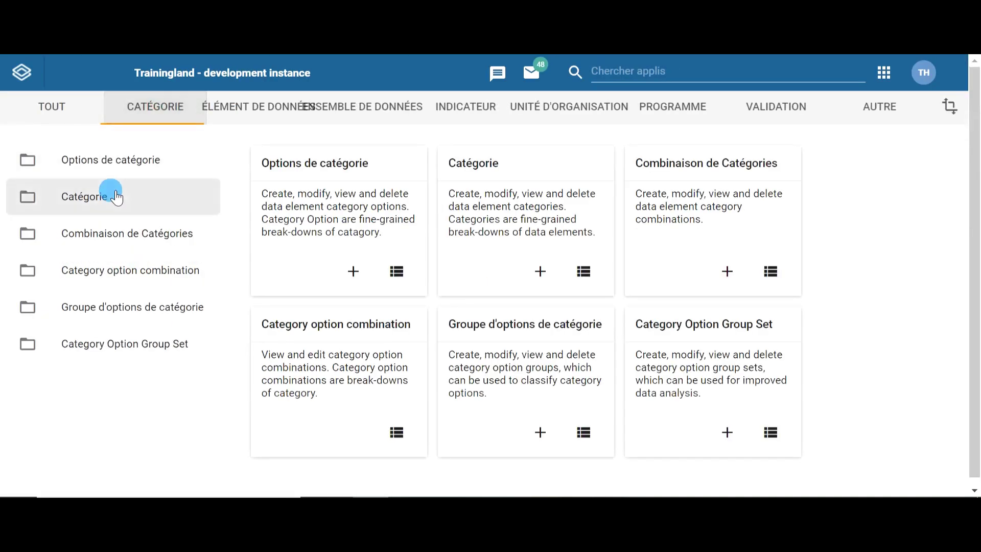
left_click(113, 207)
left_click(324, 232)
type("s")
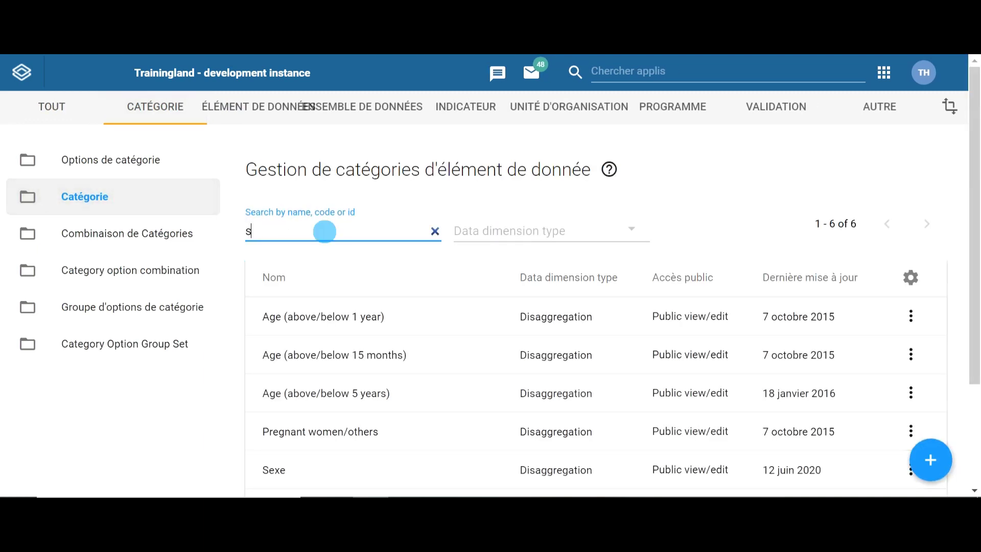
type("xsec")
left_click_drag(325, 231, 185, 214)
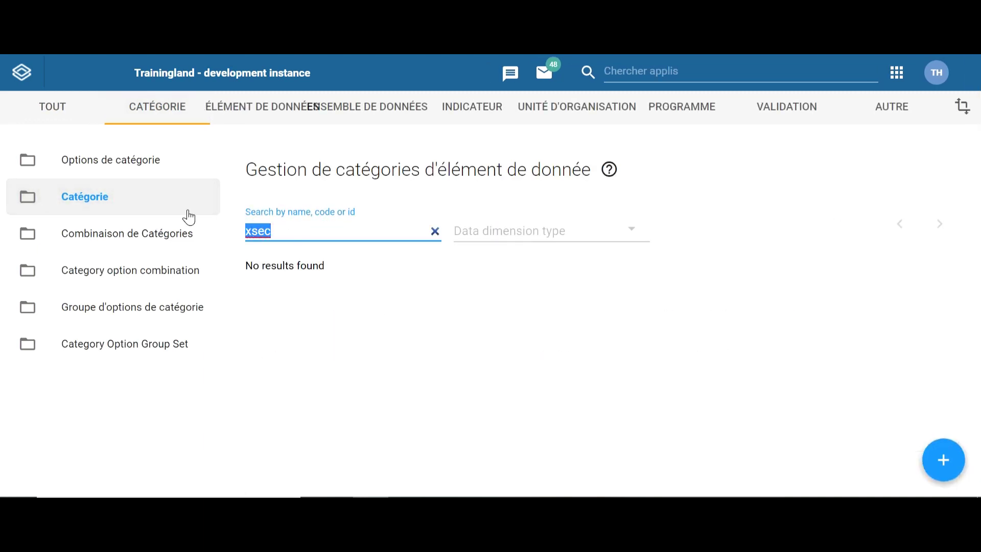
type("sexe")
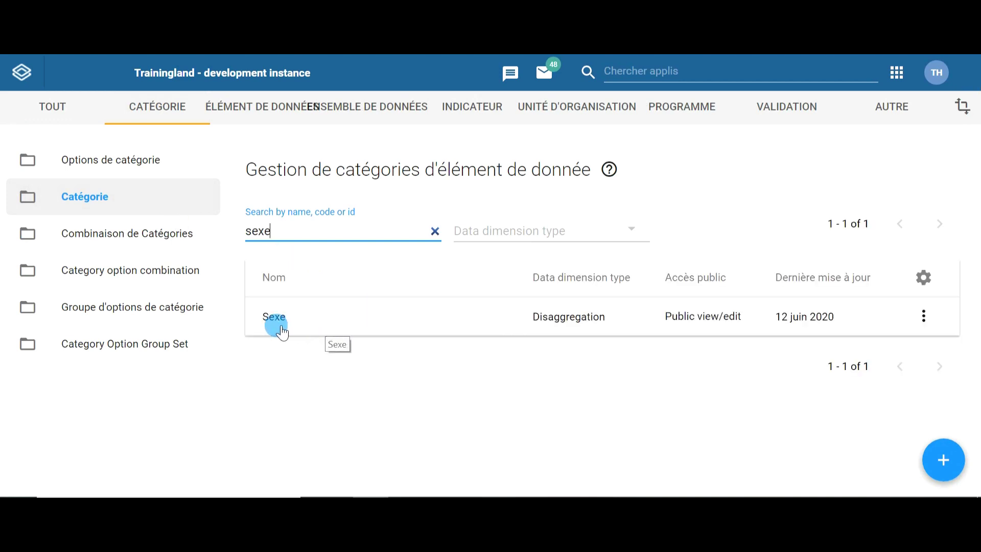
Step: Open the Sexe category, examine its assigned category options, and return to the category list
left_click(302, 332)
scroll(509, 364, "down", 3)
scroll(509, 364, "down", 2)
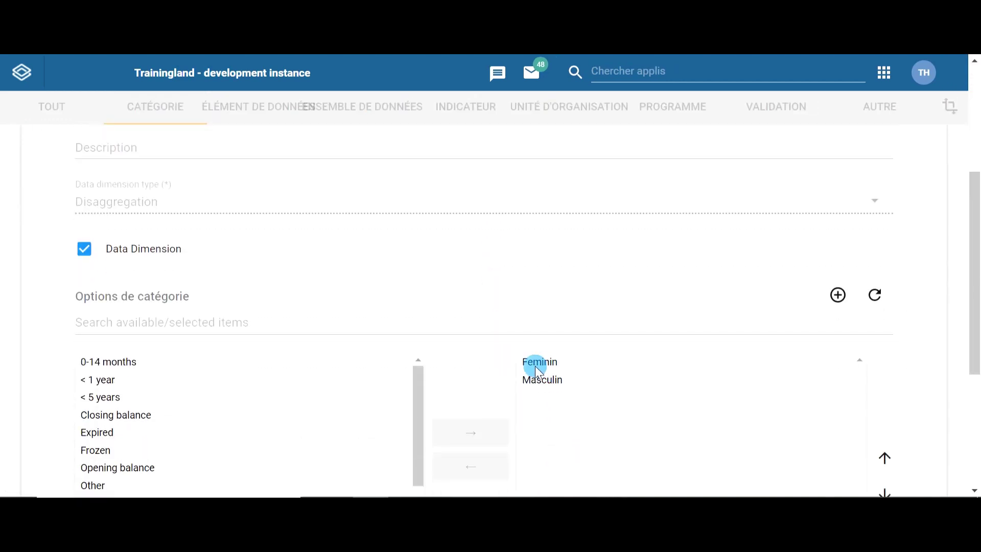
scroll(385, 322, "up", 5)
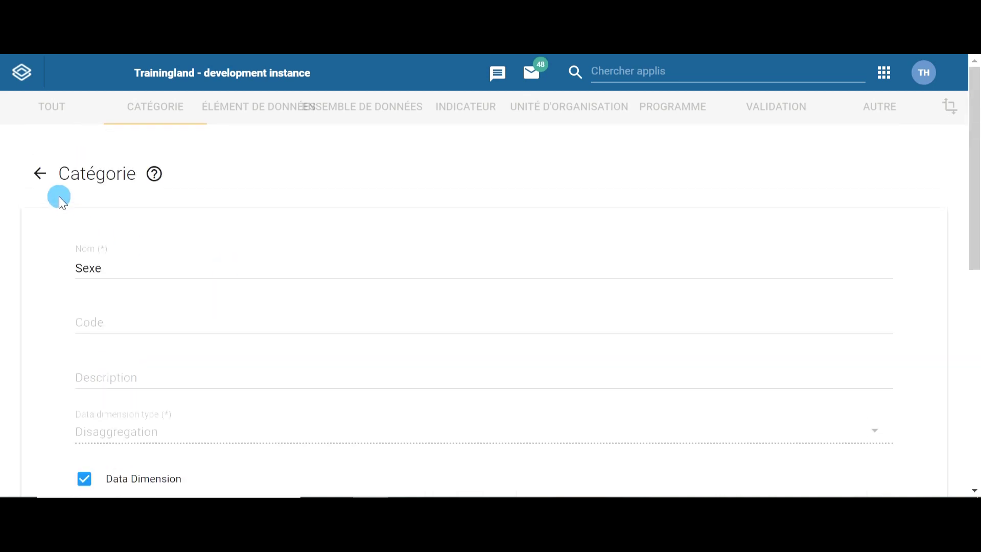
left_click(40, 173)
Step: Open the list of category combinations and search it for "sex"
left_click(79, 224)
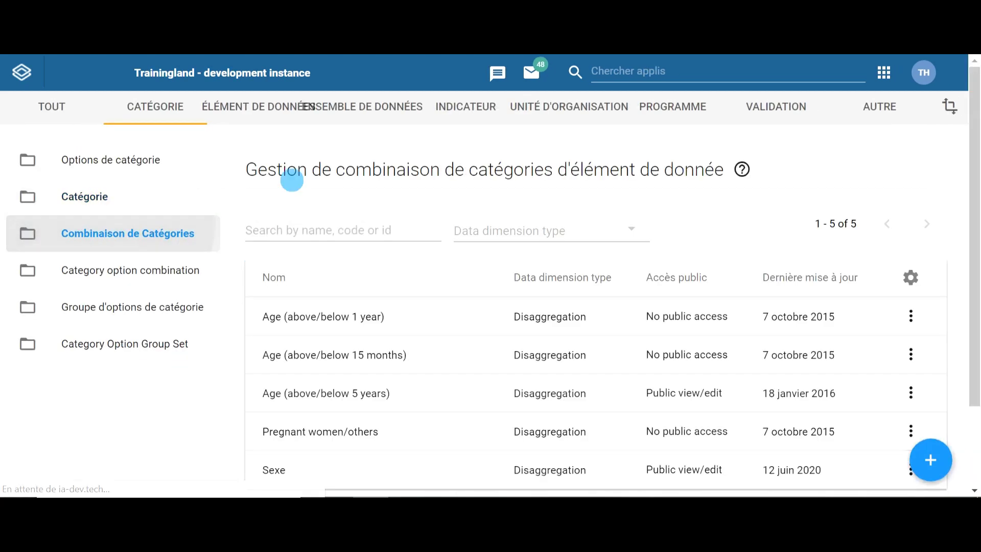
left_click(300, 228)
type("sex")
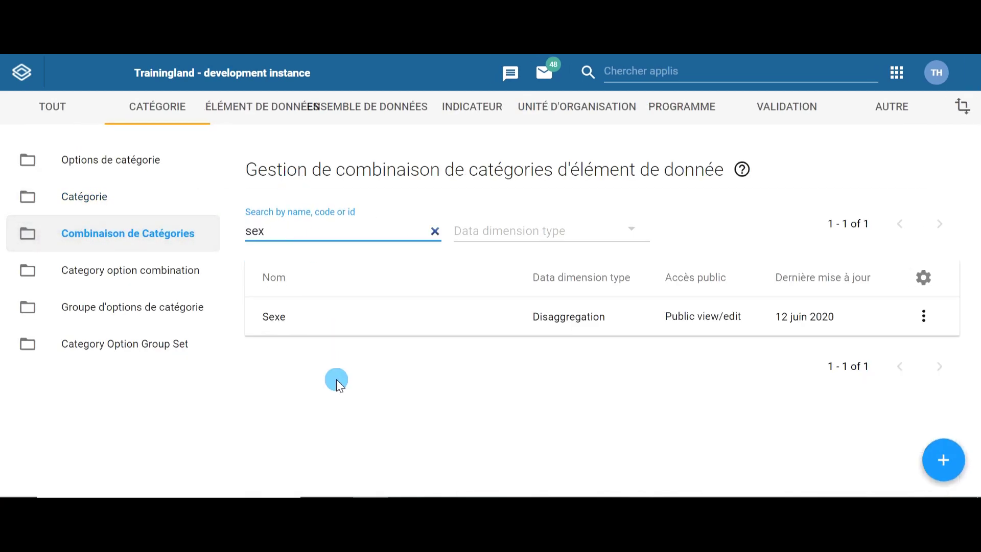
Step: Open the Sexe category combination, examine its assigned categories, and return to the list
left_click(302, 320)
scroll(417, 298, "down", 4)
scroll(417, 298, "down", 2)
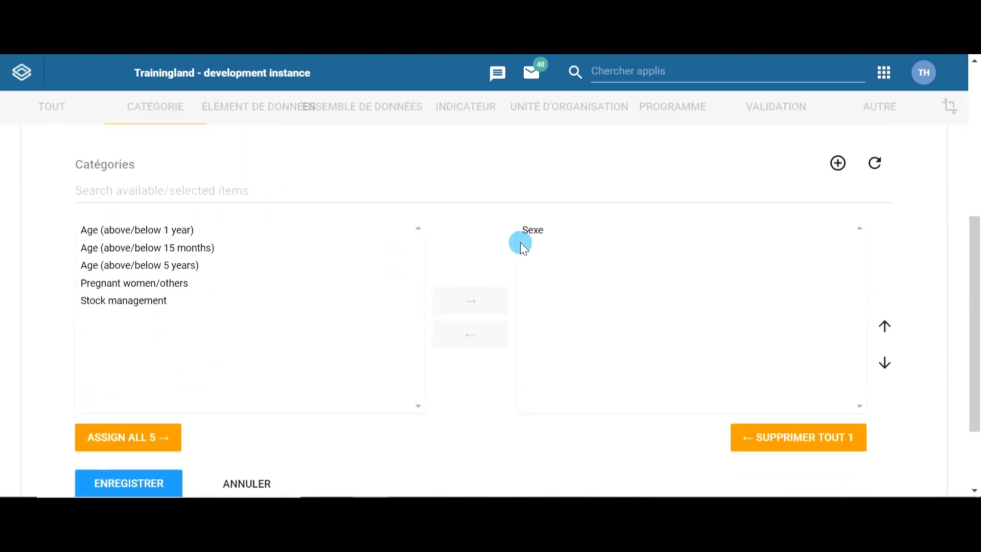
scroll(479, 261, "up", 5)
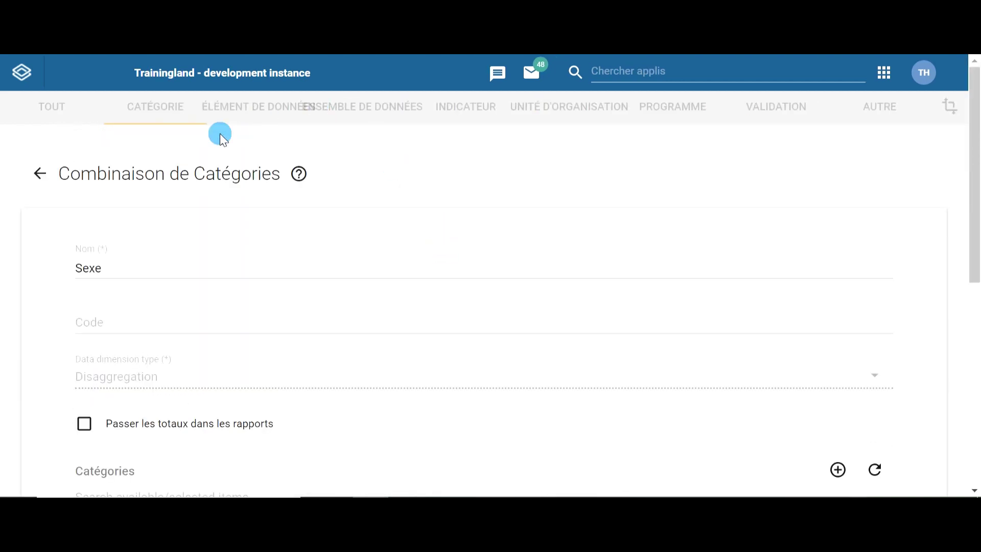
left_click(40, 172)
Step: Open the list of data elements and search it for "sous"
left_click(254, 116)
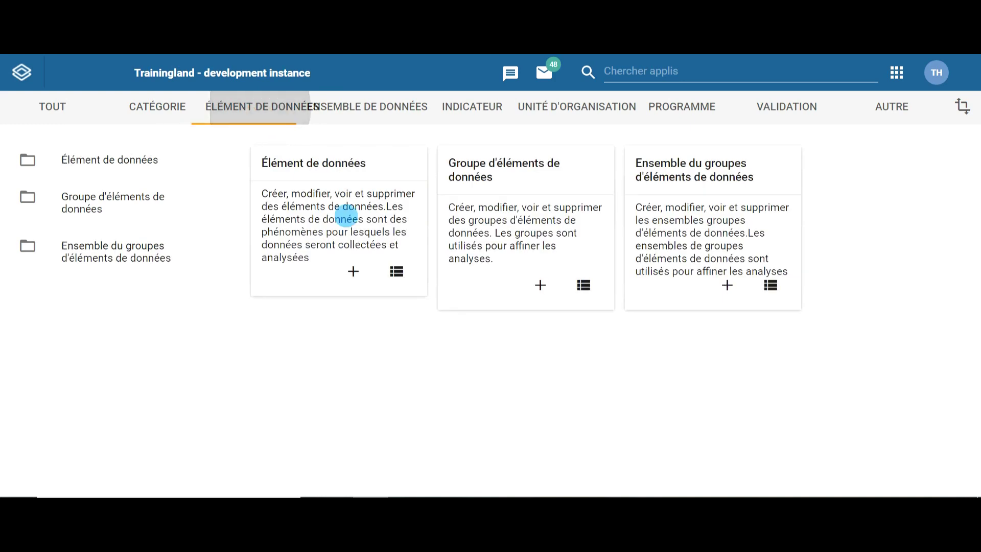
left_click(339, 165)
left_click(337, 231)
type("sous")
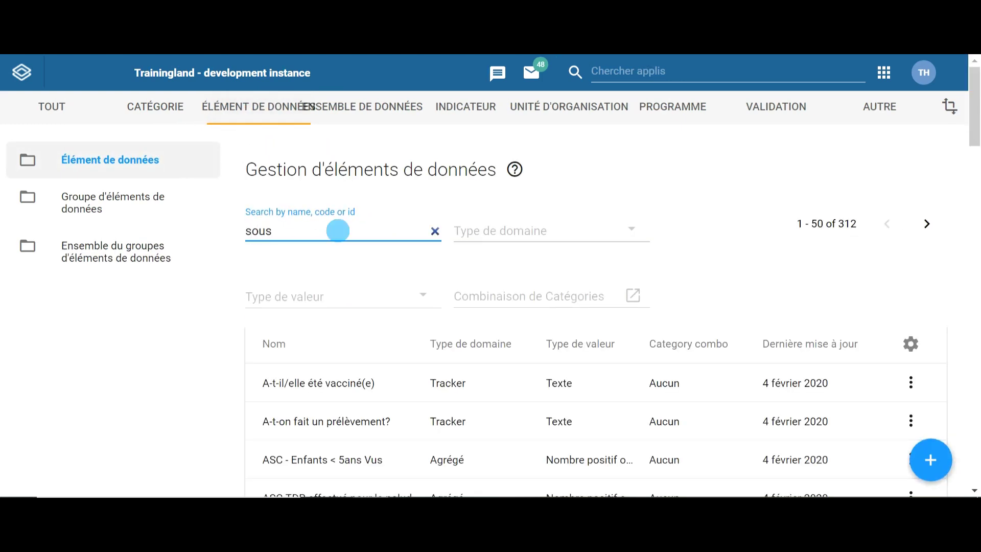
Step: Open the data element PVVIH actuellement sous ARV and examine its settings
scroll(338, 230, "down", 3)
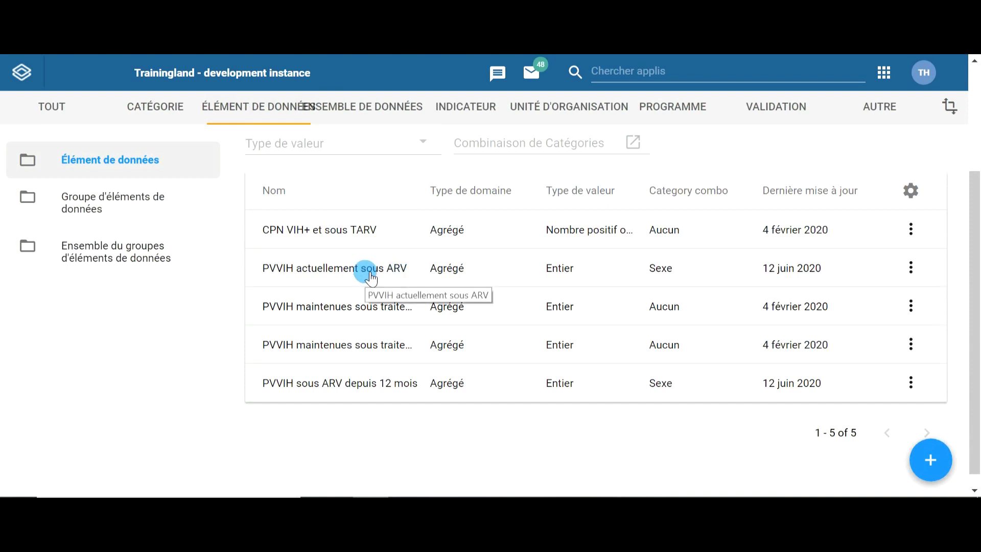
left_click(371, 279)
scroll(335, 243, "down", 7)
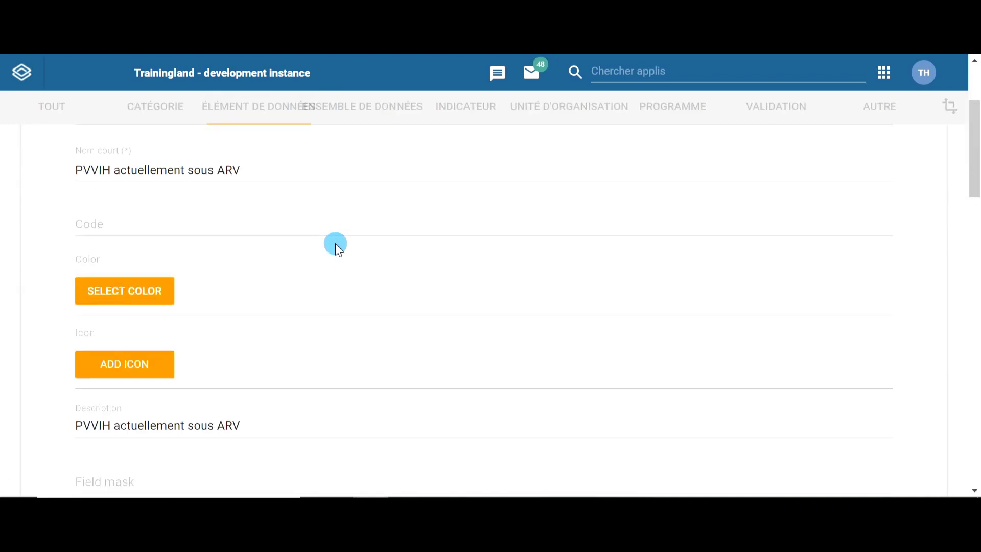
scroll(267, 253, "down", 5)
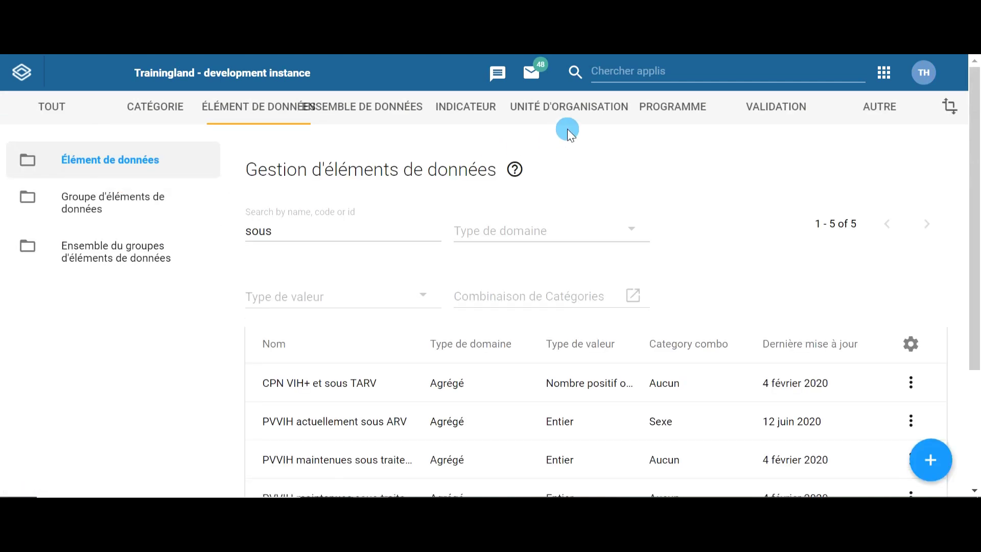
Step: Open the organisation unit list and examine the Gondwana hierarchy with Animal Region expanded
left_click(545, 109)
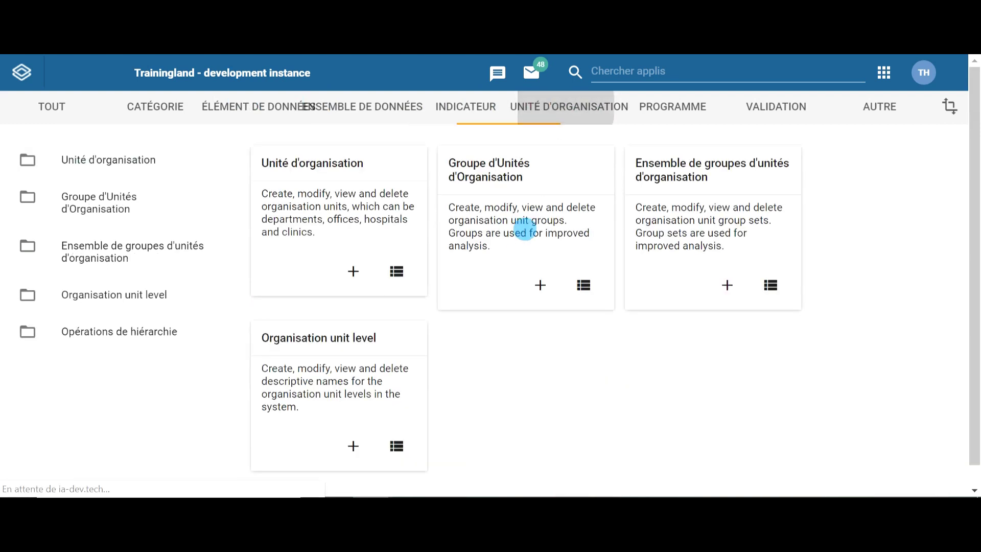
left_click(320, 173)
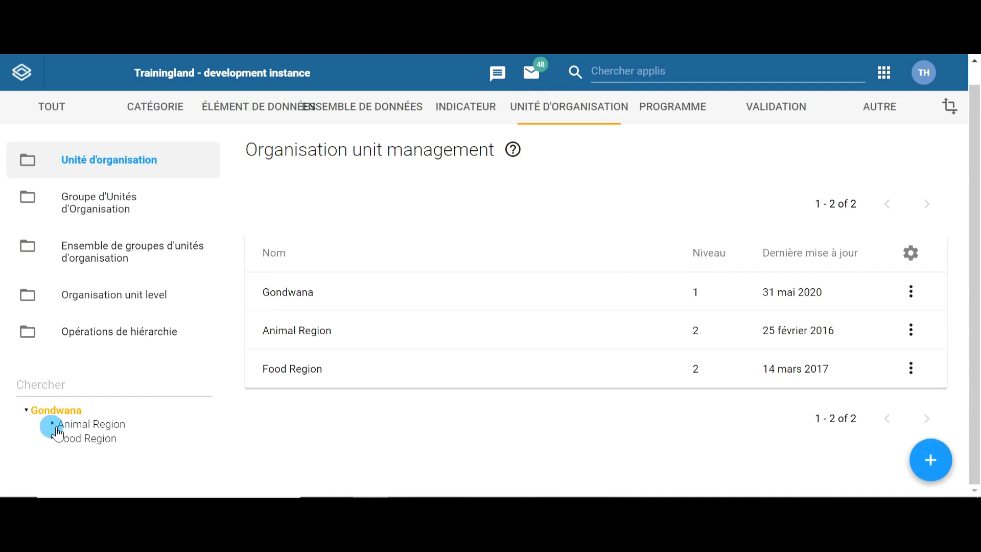
scroll(137, 418, "down", 1)
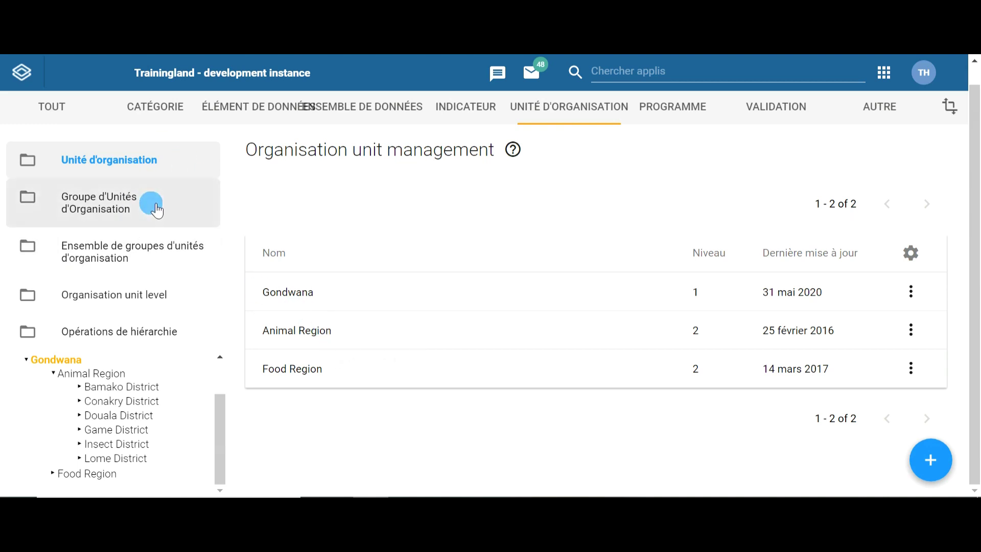
Step: Open the list of organisation unit groups and look through it down to the Urban group
left_click(110, 208)
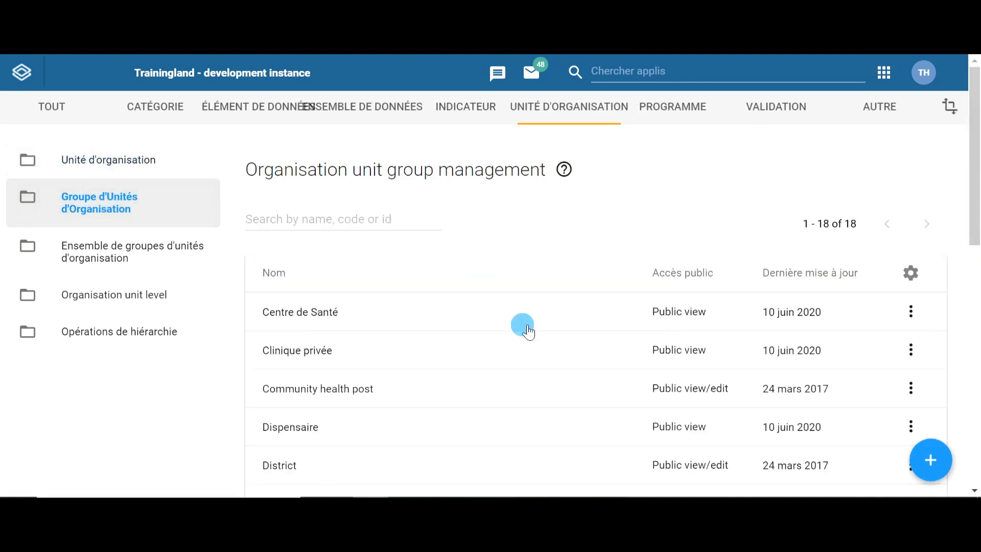
scroll(530, 352, "down", 2)
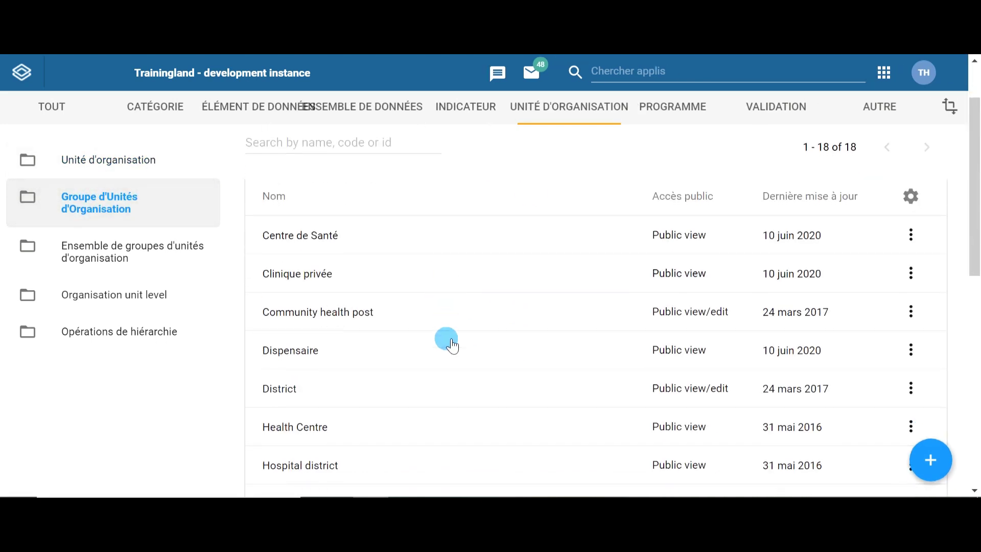
scroll(467, 361, "up", 2)
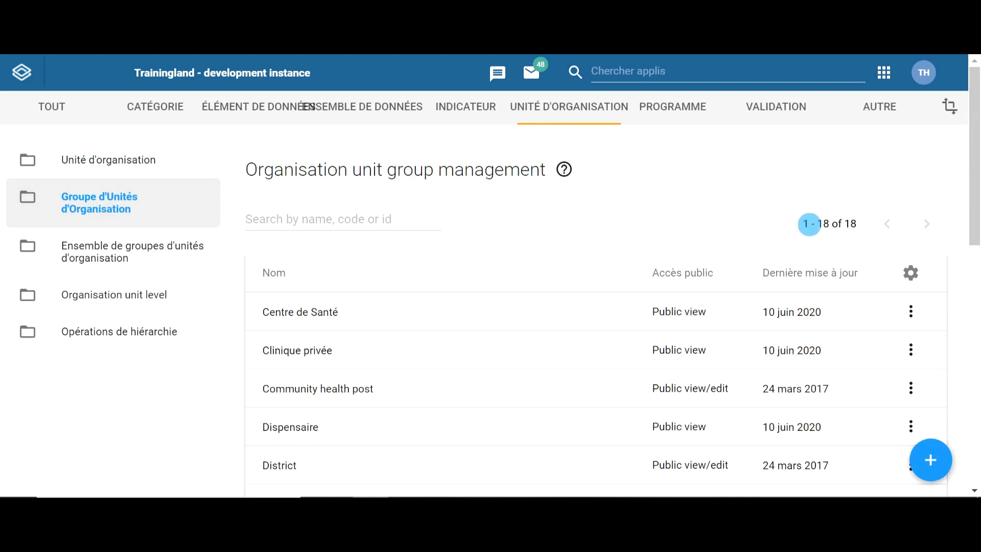
scroll(396, 306, "down", 2)
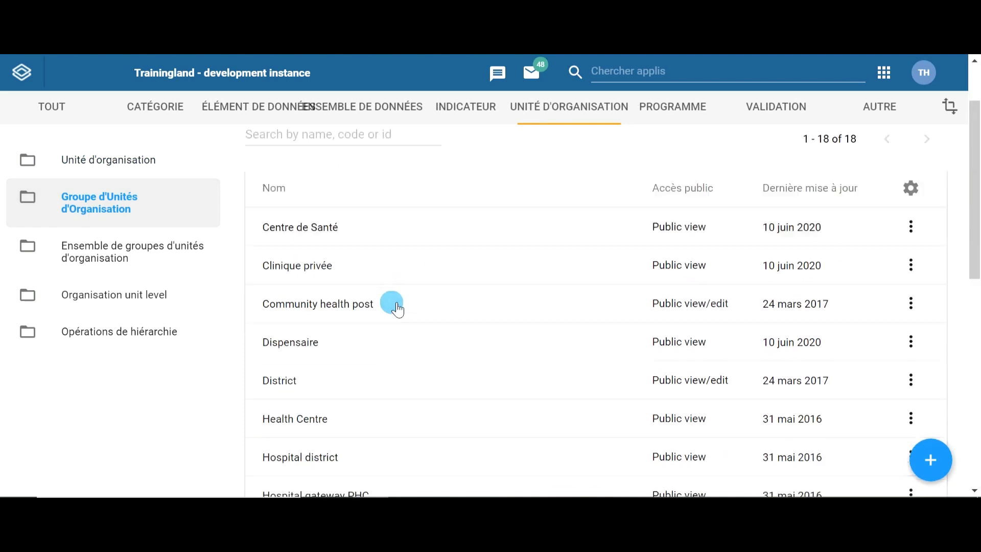
scroll(397, 309, "down", 12)
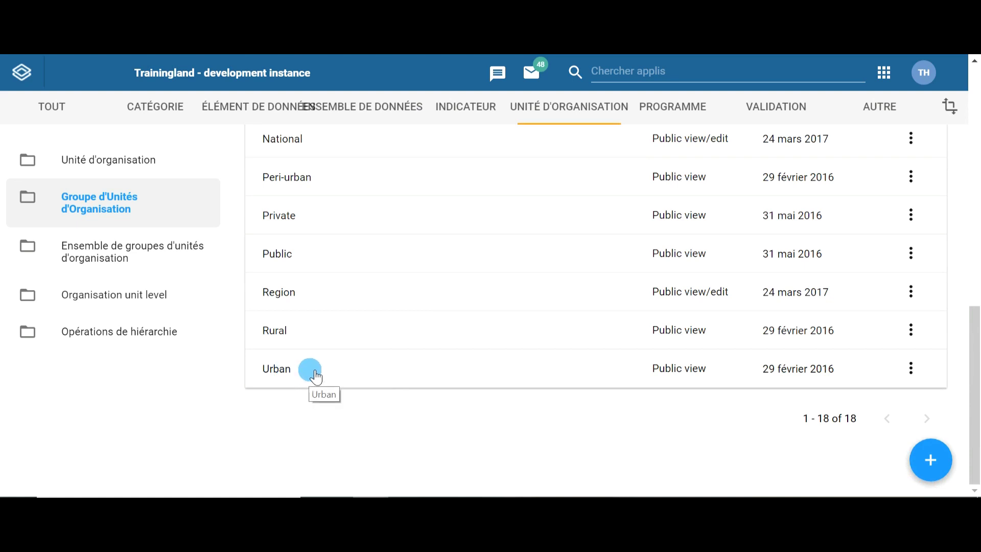
Step: Open the Urban group and examine its symbol and its assigned organisation units in Bamako District under Animal Region
left_click(408, 418)
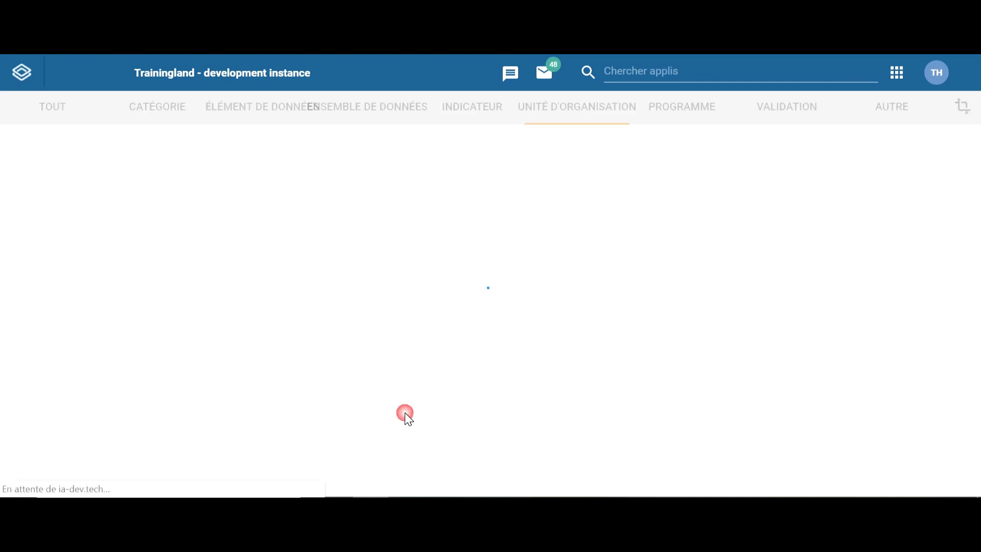
scroll(339, 381, "down", 5)
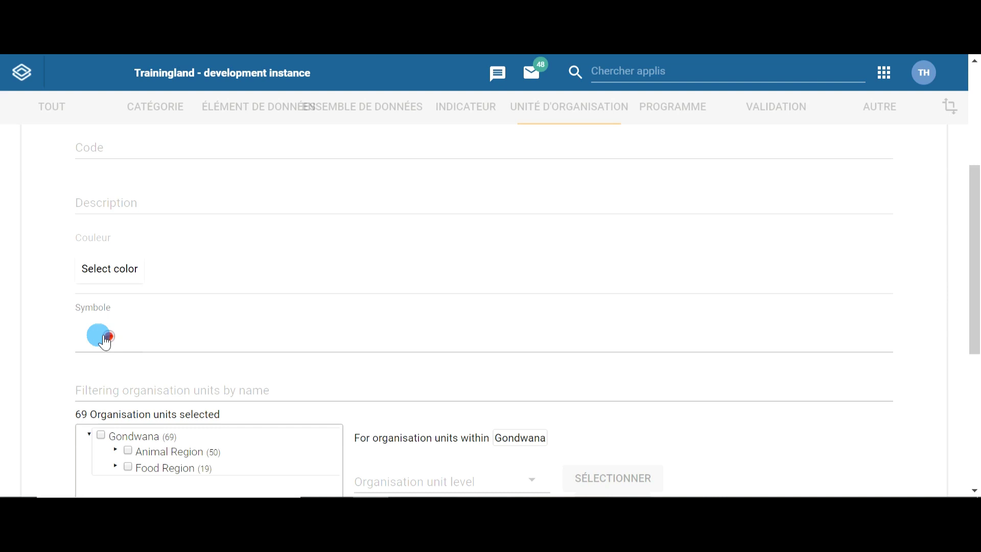
scroll(128, 341, "down", 3)
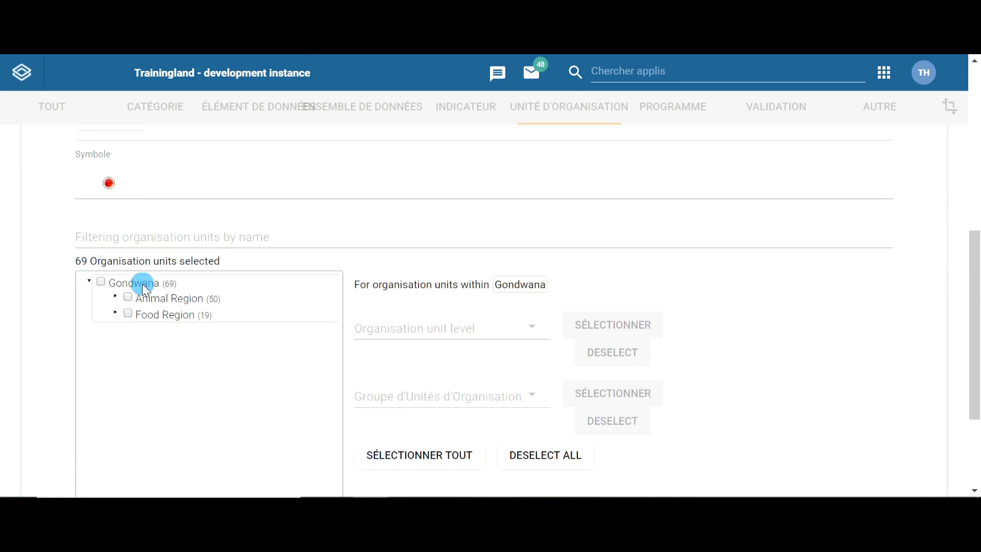
left_click(116, 299)
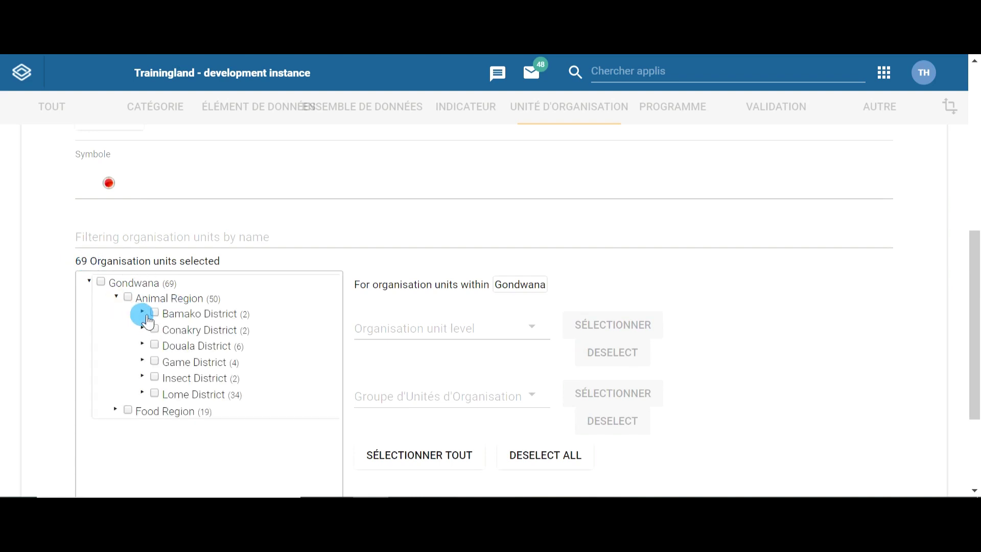
left_click(142, 312)
scroll(229, 403, "down", 2)
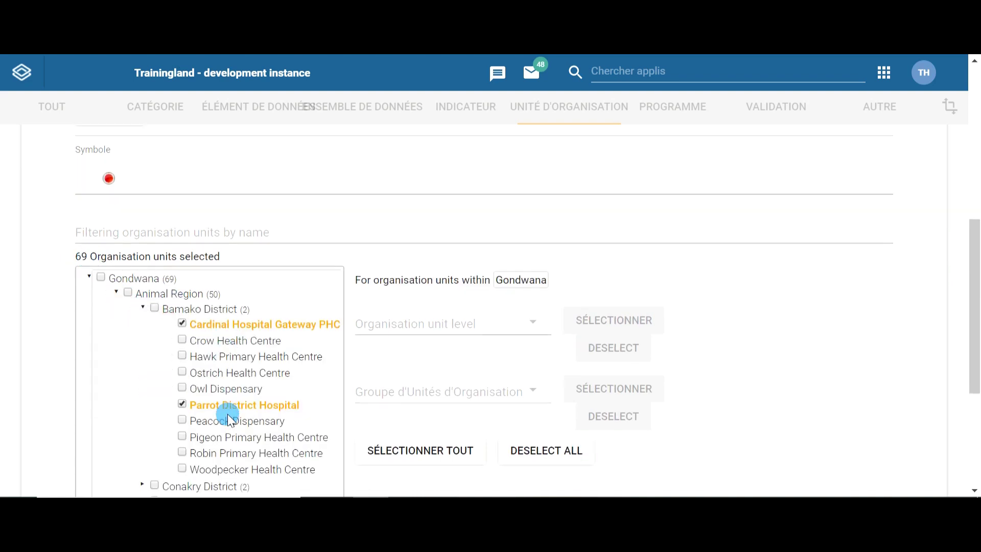
Step: Try assigning Crow Health Centre to the group, deselect it again, and leave the form without saving
left_click(181, 268)
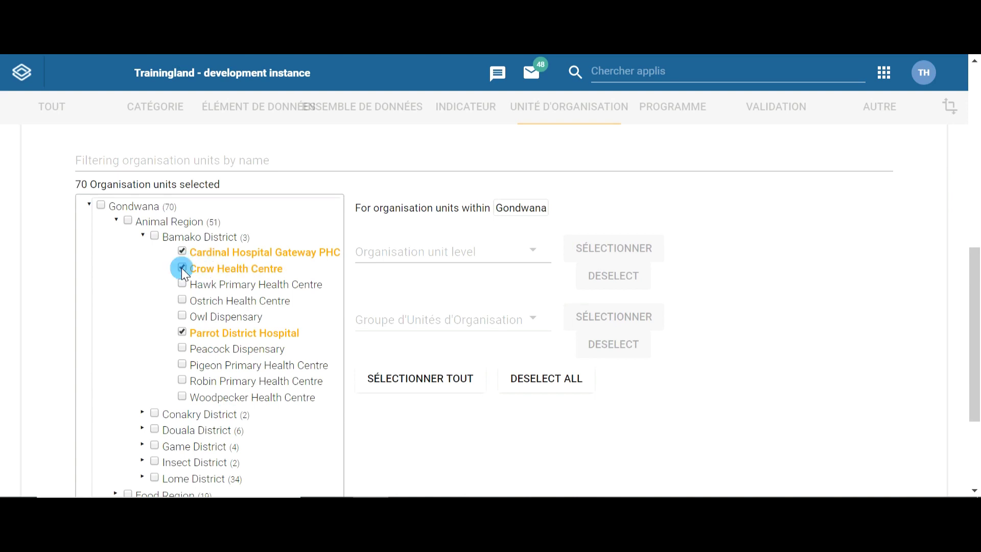
left_click(182, 268)
scroll(212, 339, "down", 4)
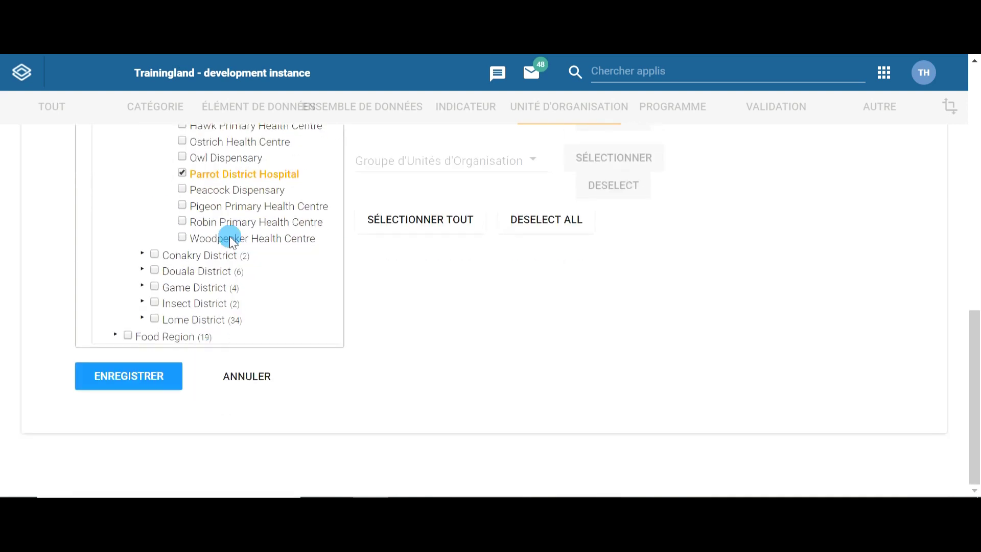
left_click(246, 378)
Step: Open the Rural organisation unit group, examine its symbol and assigned organisation units, and leave without saving
scroll(327, 306, "down", 10)
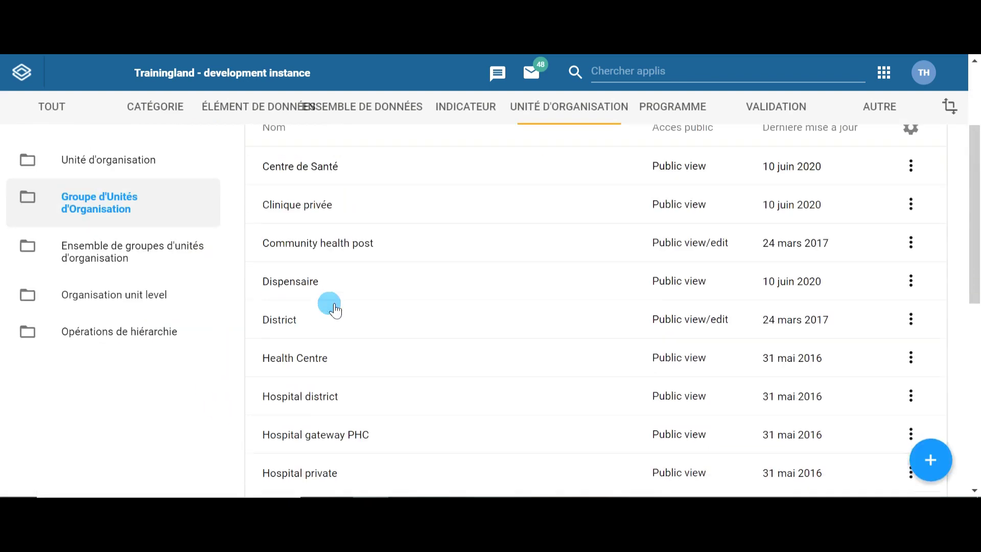
left_click(288, 326)
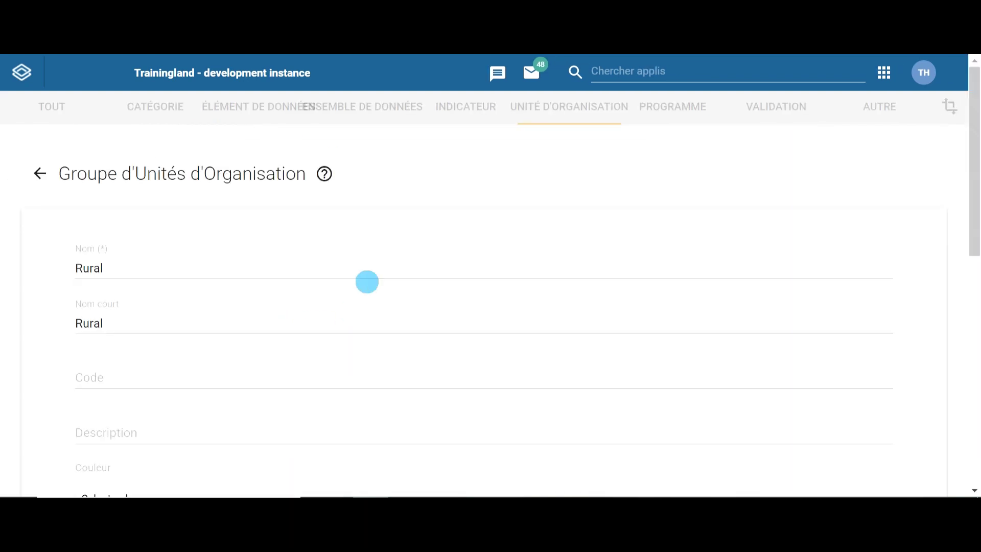
scroll(363, 284, "down", 7)
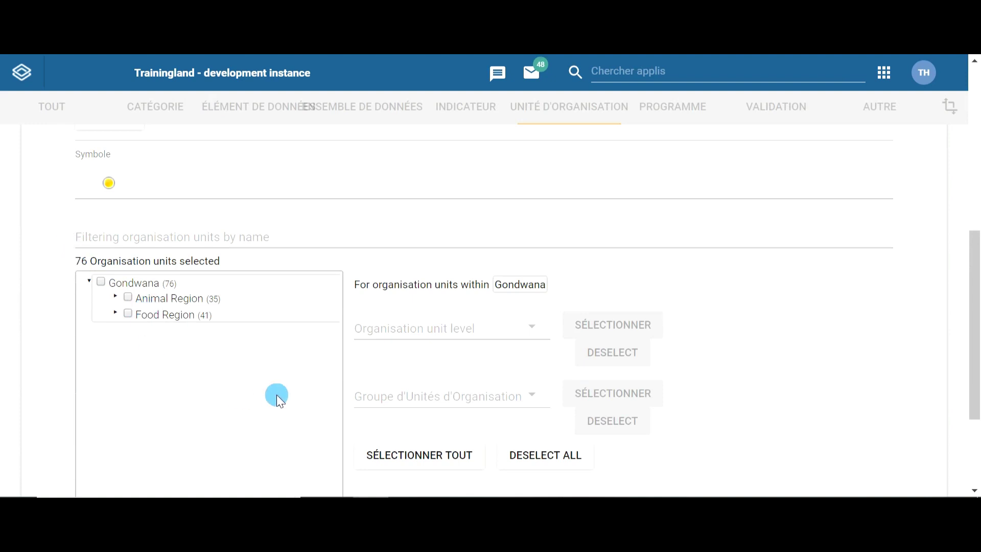
scroll(275, 394, "down", 3)
left_click(282, 379)
Step: Open the list of organisation unit group sets, examine the options and assigned groups of Urban/Rural, and return to the list
scroll(368, 415, "down", 10)
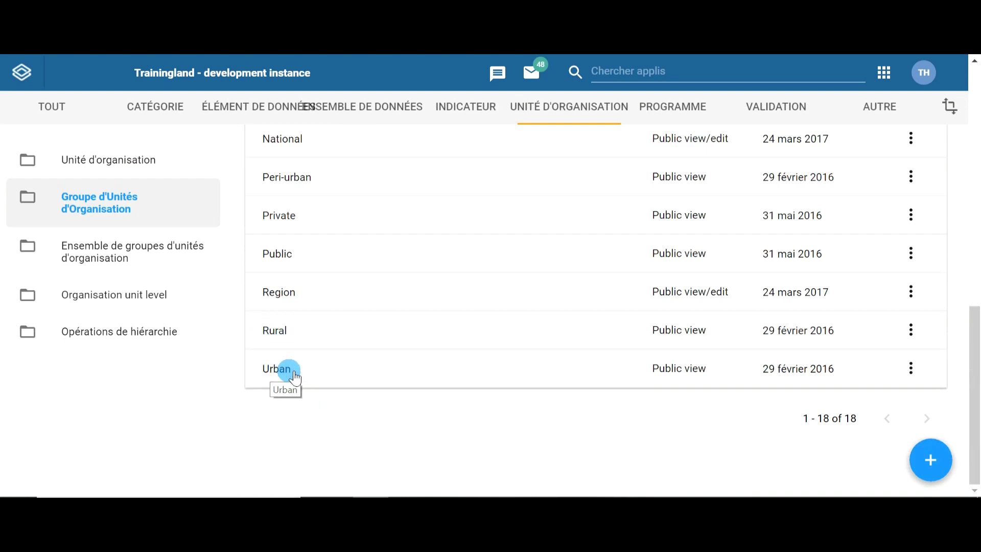
scroll(286, 358, "up", 3)
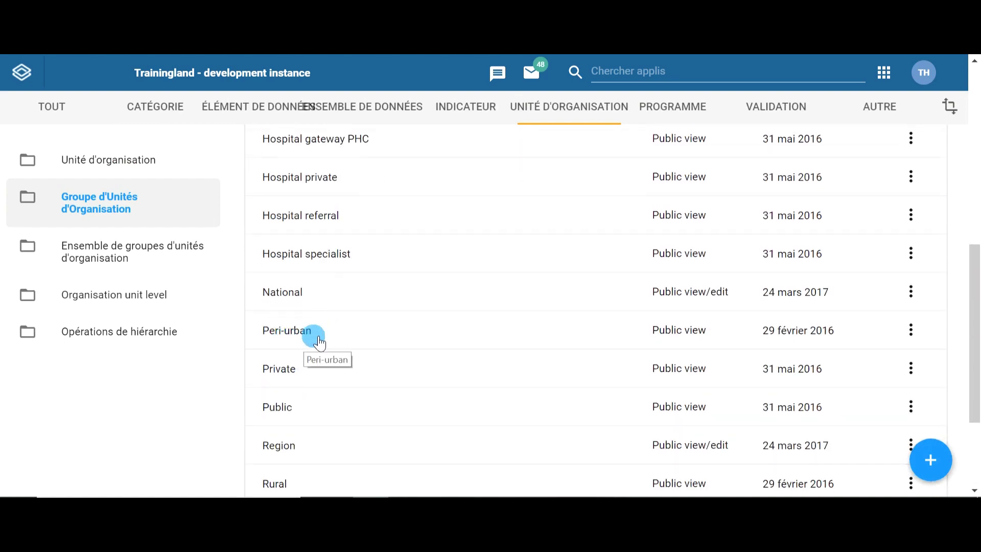
left_click(122, 263)
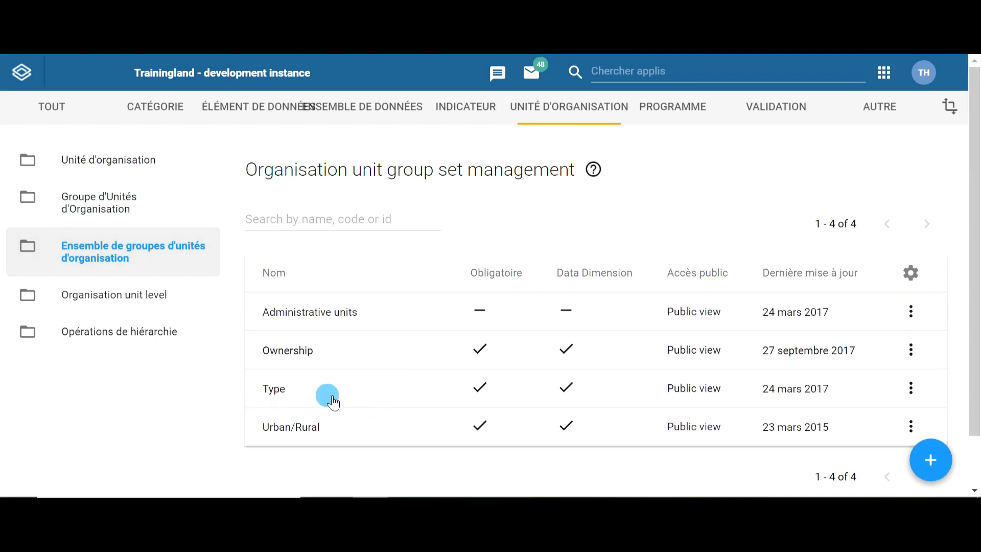
left_click(301, 433)
scroll(469, 346, "down", 5)
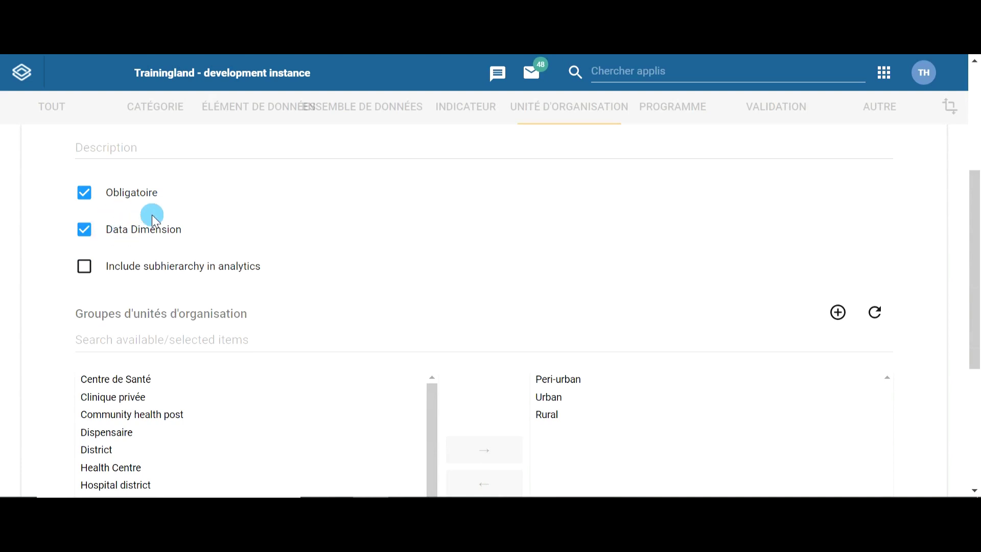
scroll(161, 238, "up", 5)
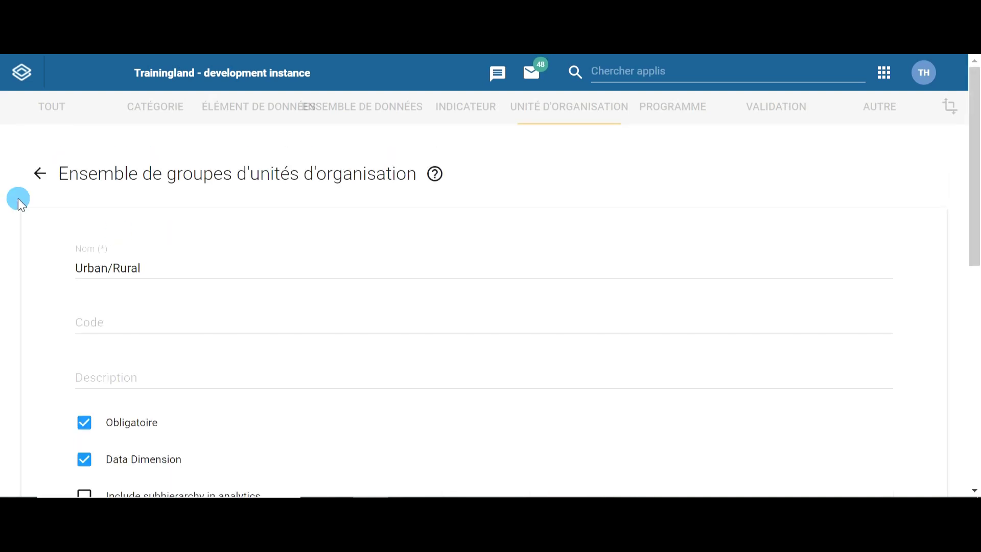
left_click(37, 175)
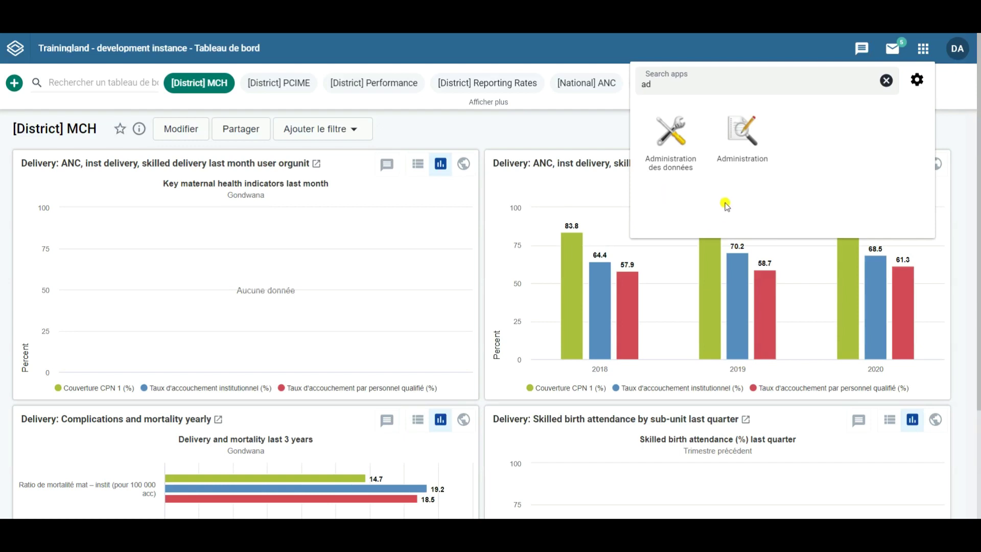
Step: Switch to the Administration app, search the indicators for "rdt", and open ASC - Taux de positivité TDR to examine its definition
left_click(750, 139)
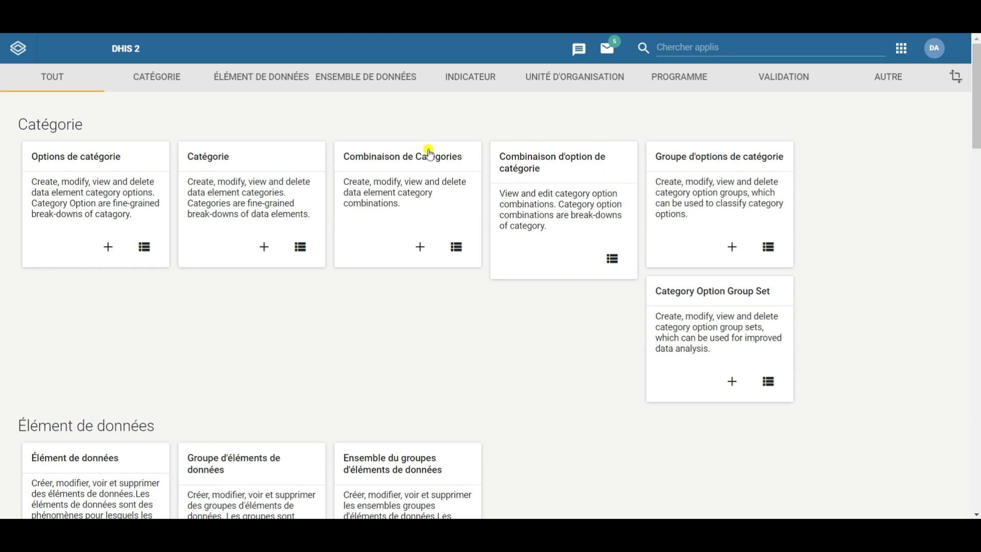
left_click(467, 79)
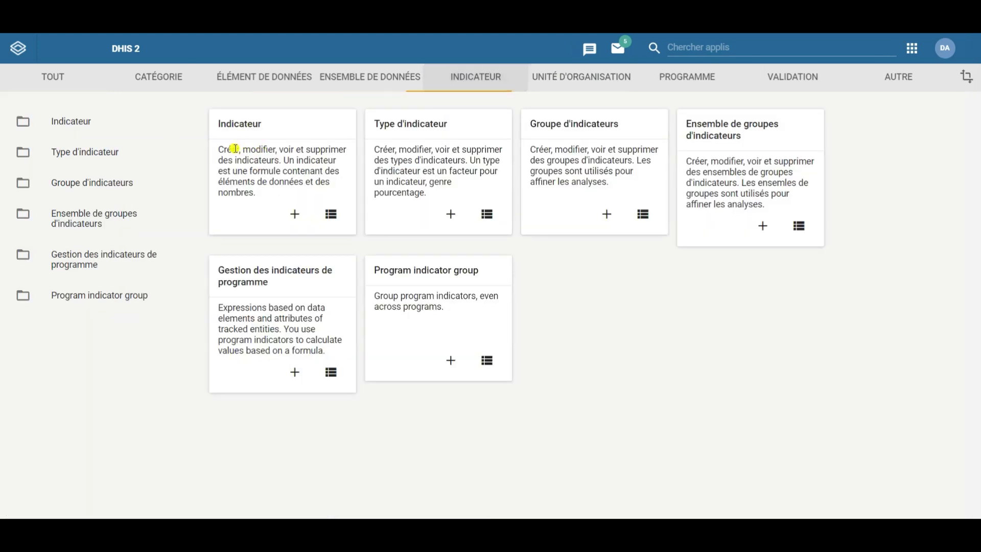
left_click(544, 79)
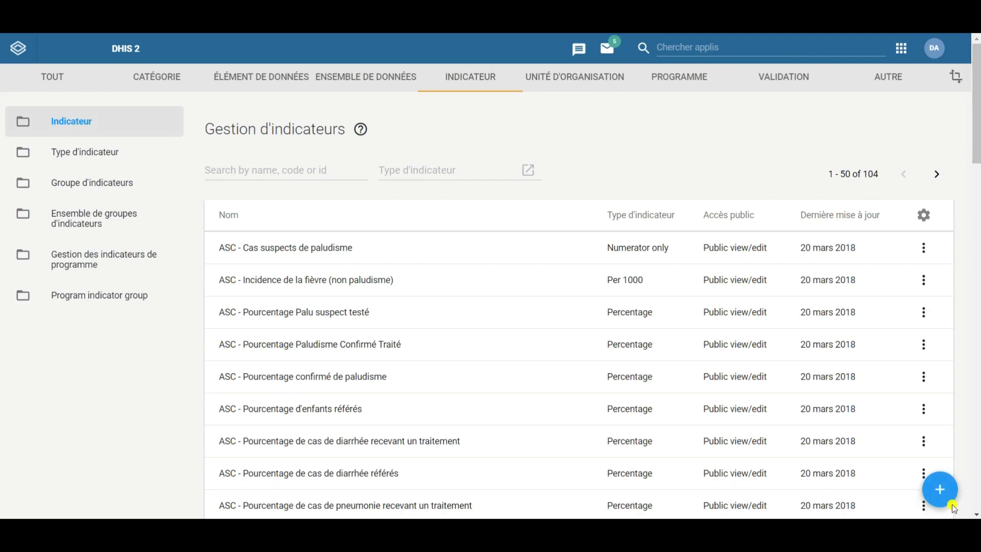
left_click(329, 178)
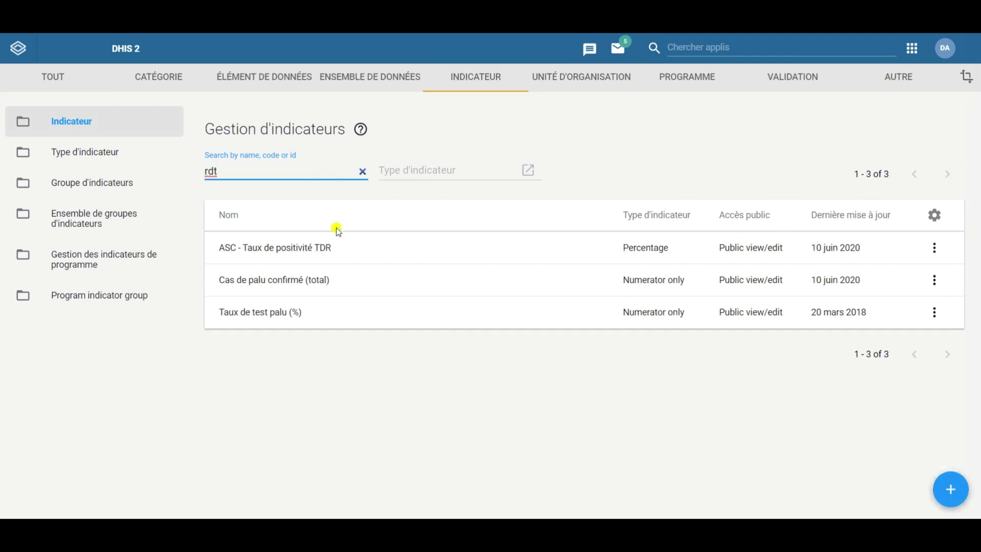
left_click(307, 248)
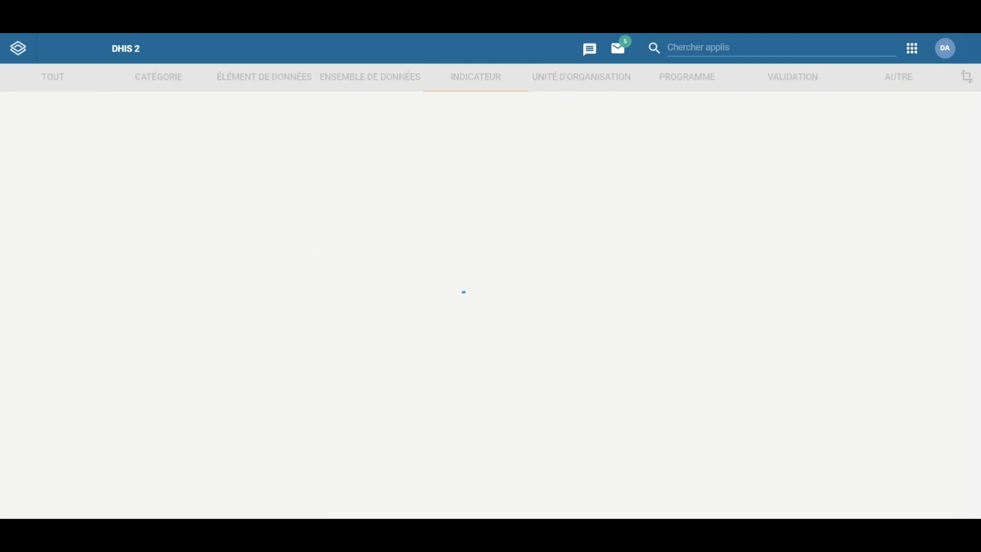
scroll(363, 234, "down", 6)
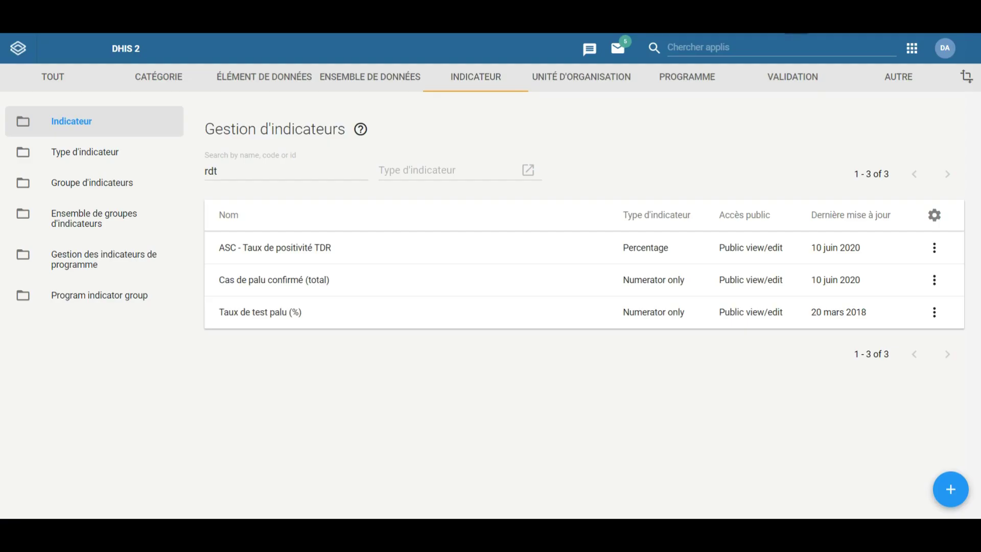
Step: Switch to the pivot table app and select ASC - Taux de positivité TDR, ASC TDR effectué pour le paludisme < 5 ans and ASC_TDR positifs pour le paludisme <5 ans
left_click(745, 38)
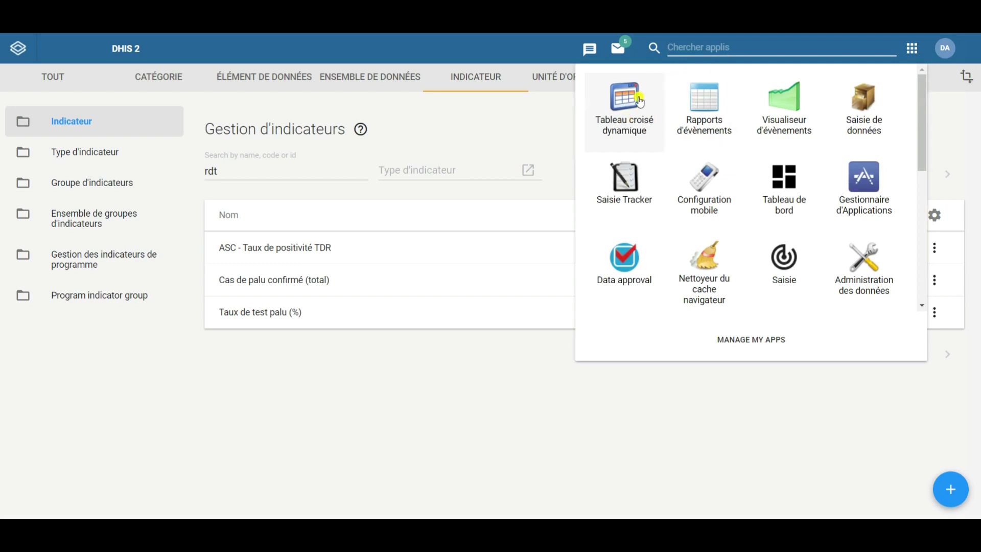
left_click(635, 122)
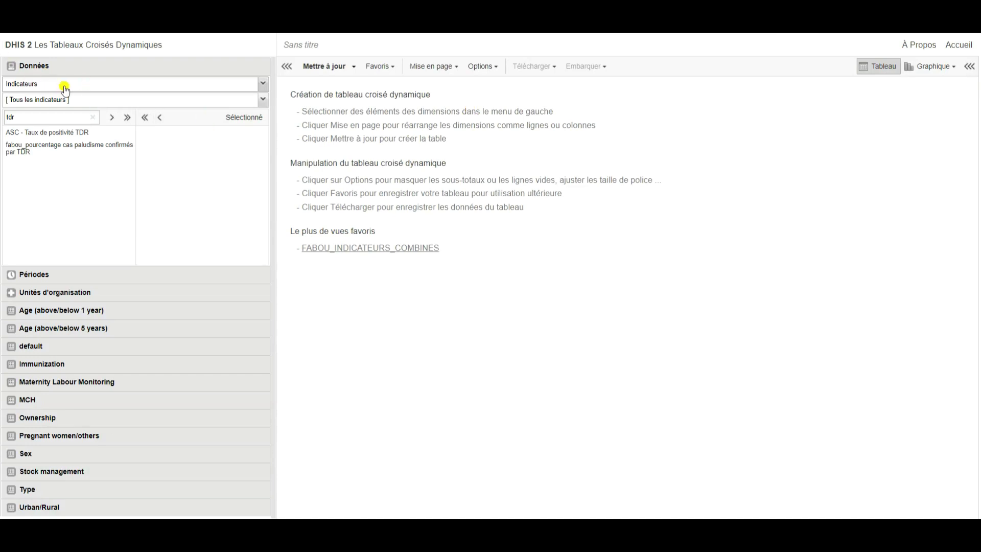
left_click(46, 118)
double_click(47, 133)
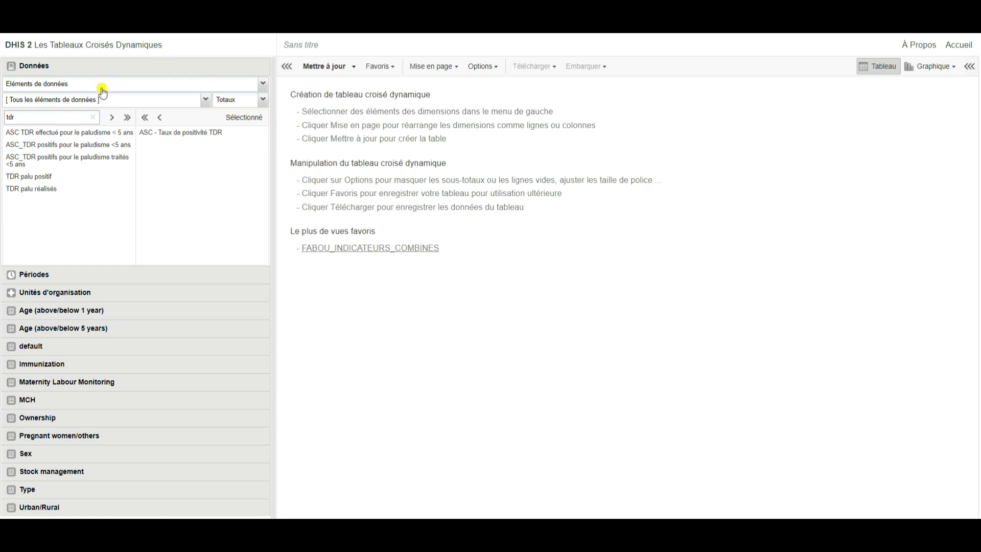
double_click(76, 134)
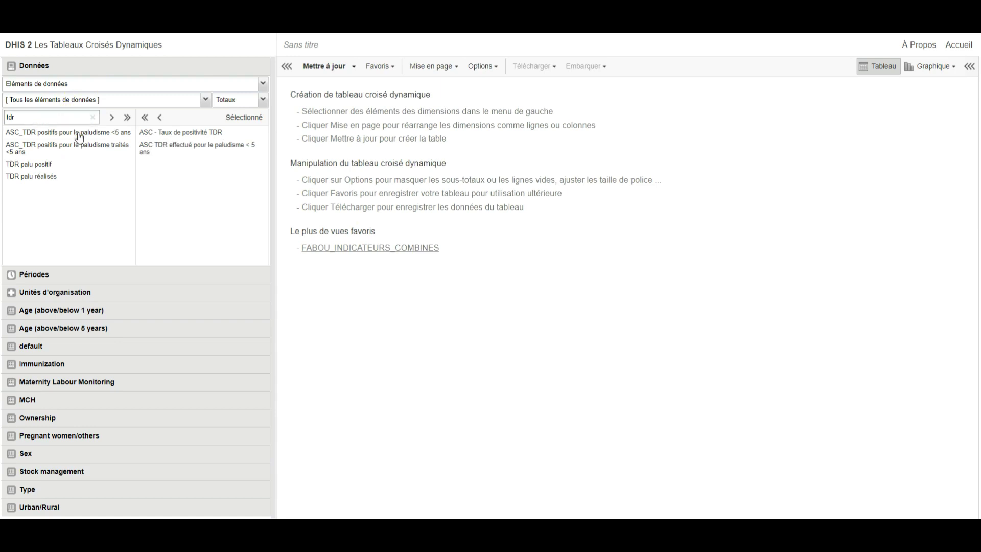
double_click(79, 133)
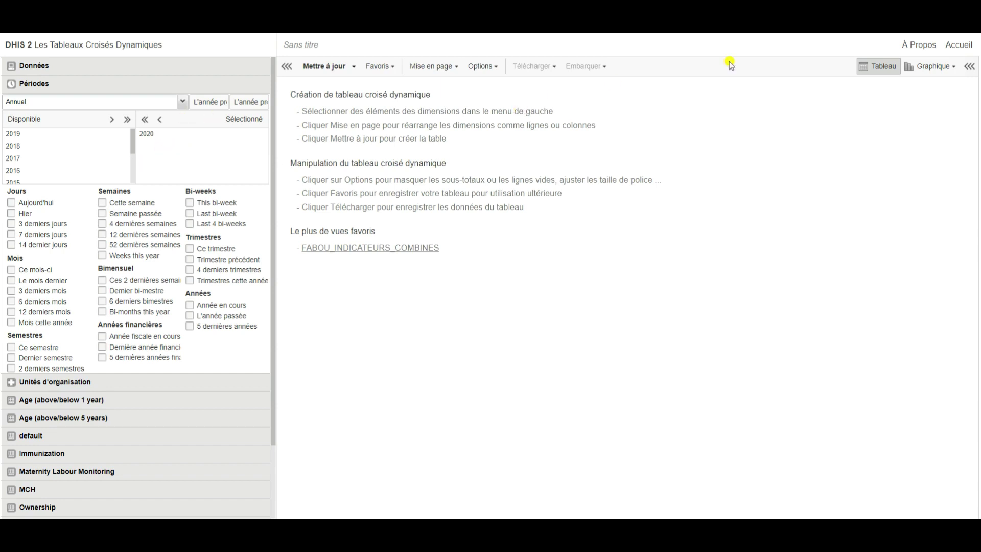
Step: Set the pivot table's period to 2020 and its organisation unit to Cheesecake Dispensary, and update the table
left_click(55, 381)
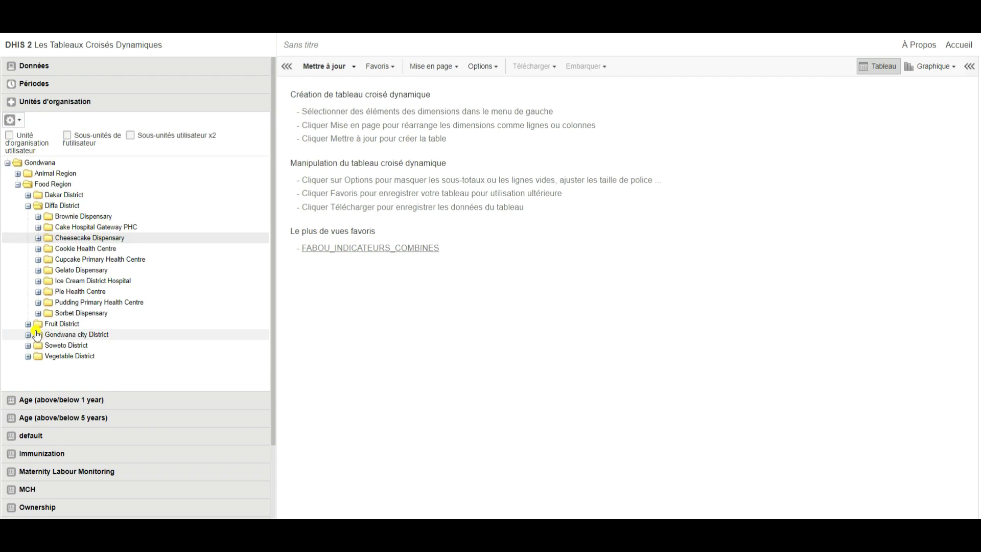
left_click(315, 73)
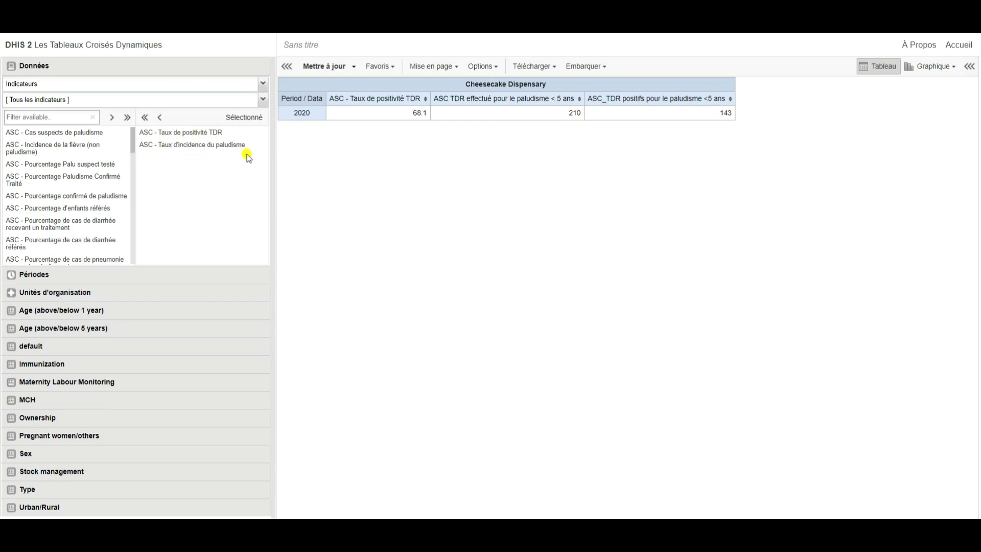
Step: Apply the Malaria test positivity rate legend to the pivot table with the Background color style and update it
left_click(485, 68)
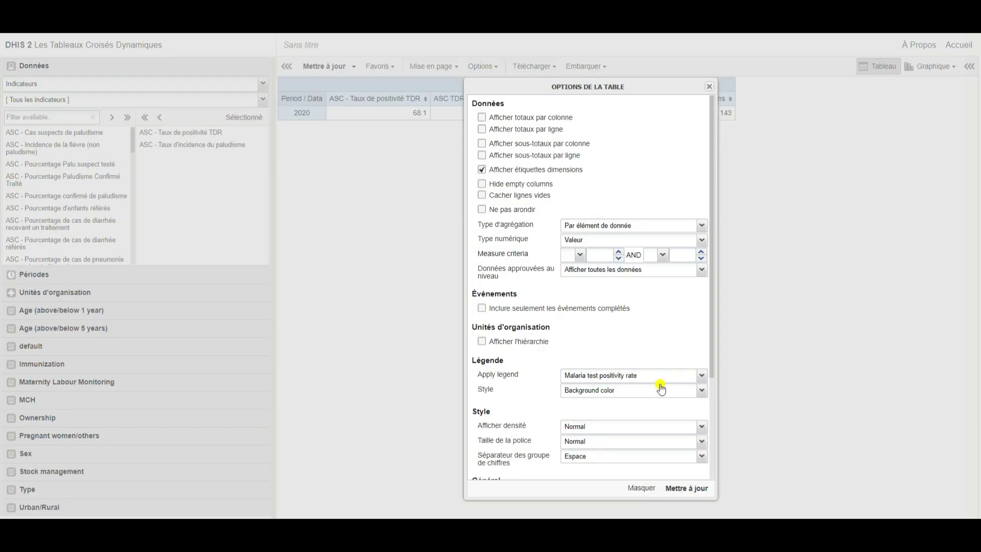
left_click(701, 376)
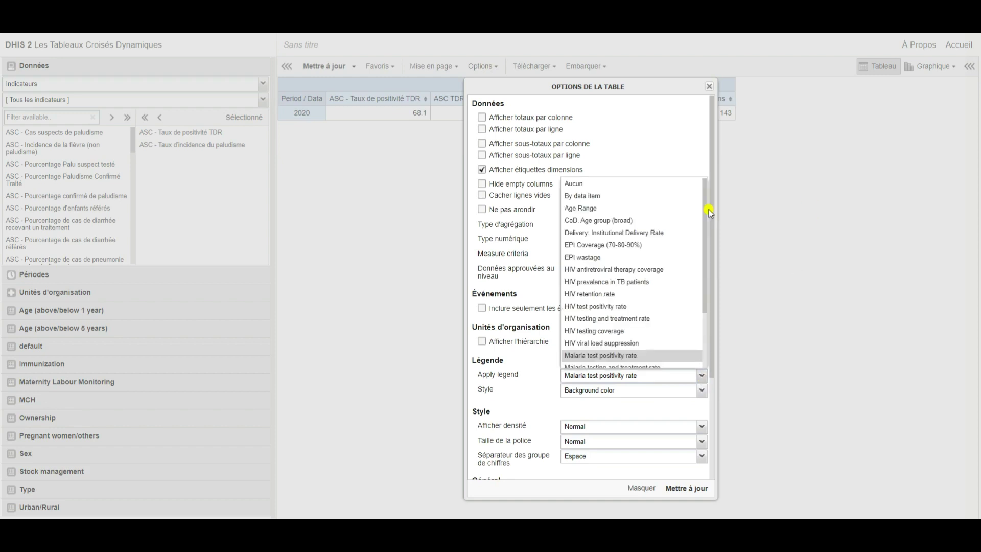
left_click(663, 356)
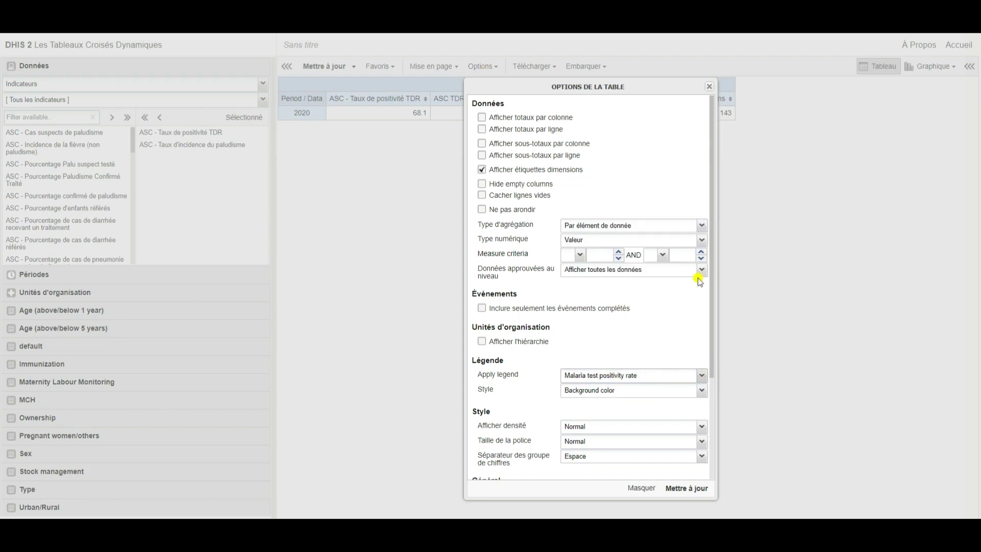
left_click(687, 489)
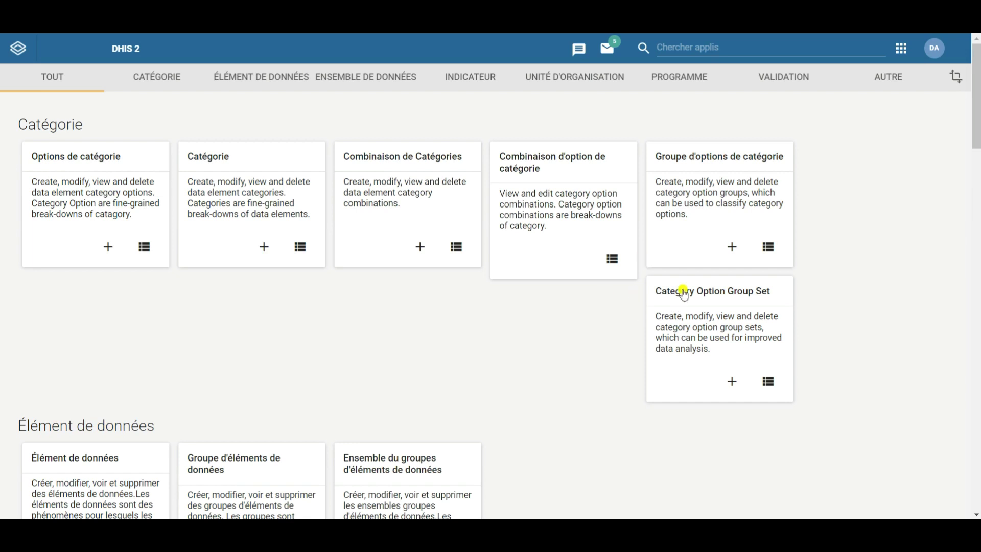
Step: Switch back to the Administration app and start a new legend named Taux de test du paludisme
left_click(893, 84)
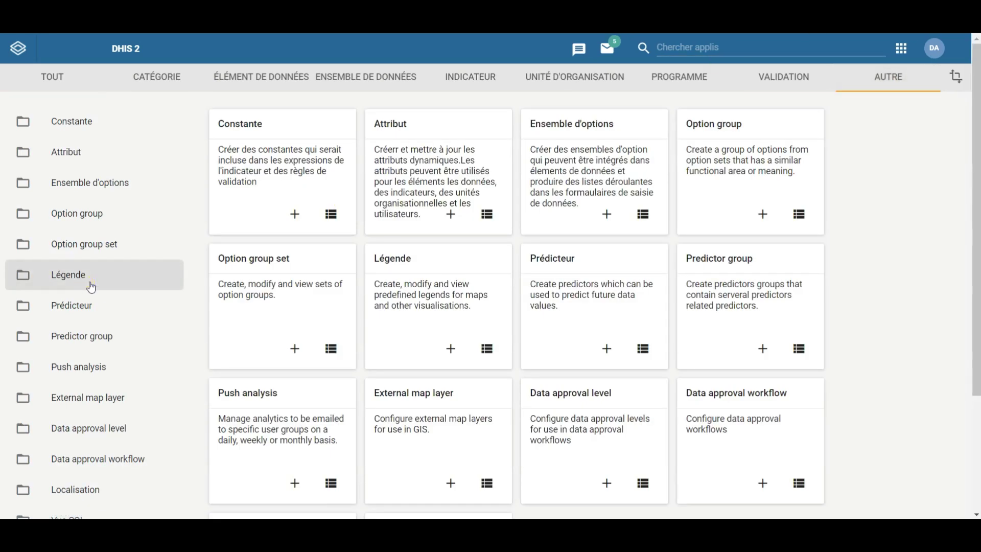
left_click(92, 286)
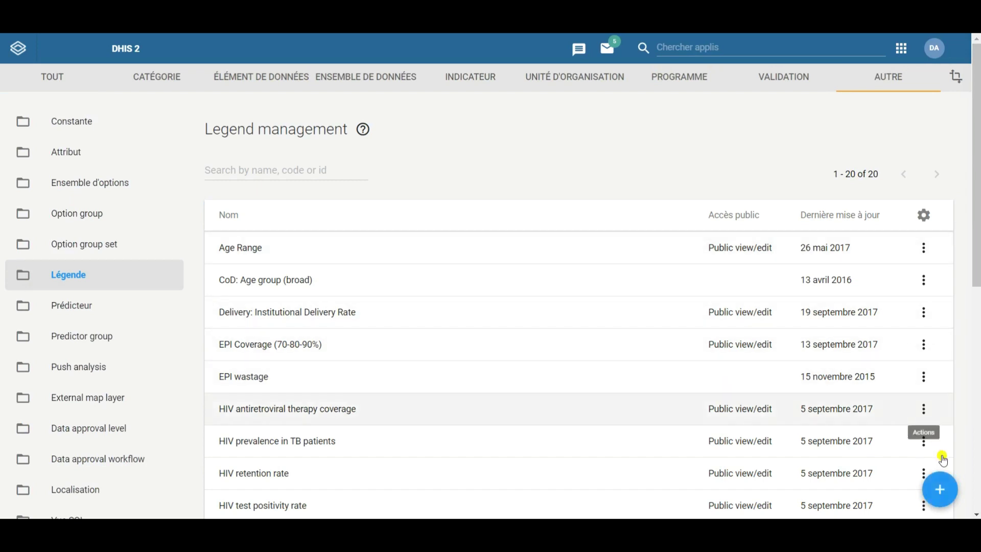
left_click(940, 489)
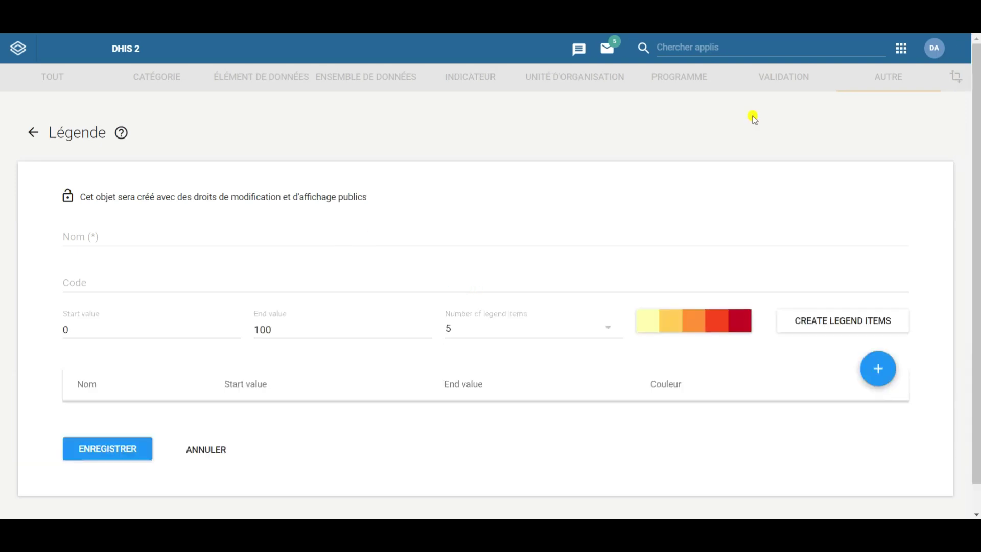
left_click(472, 236)
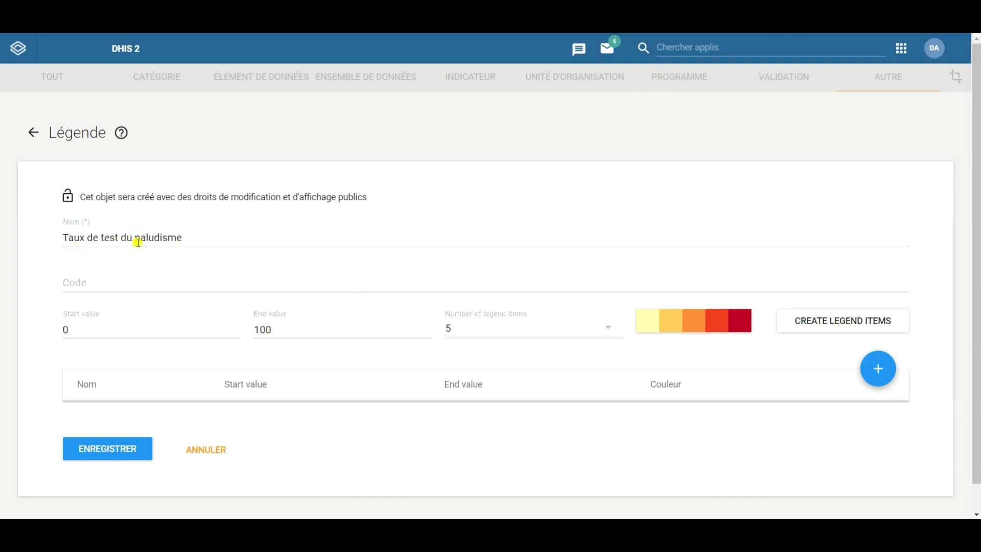
Step: Generate five legend items covering 0 to 100 with the light-to-dark red colour scale, replacing the current items
left_click(97, 332)
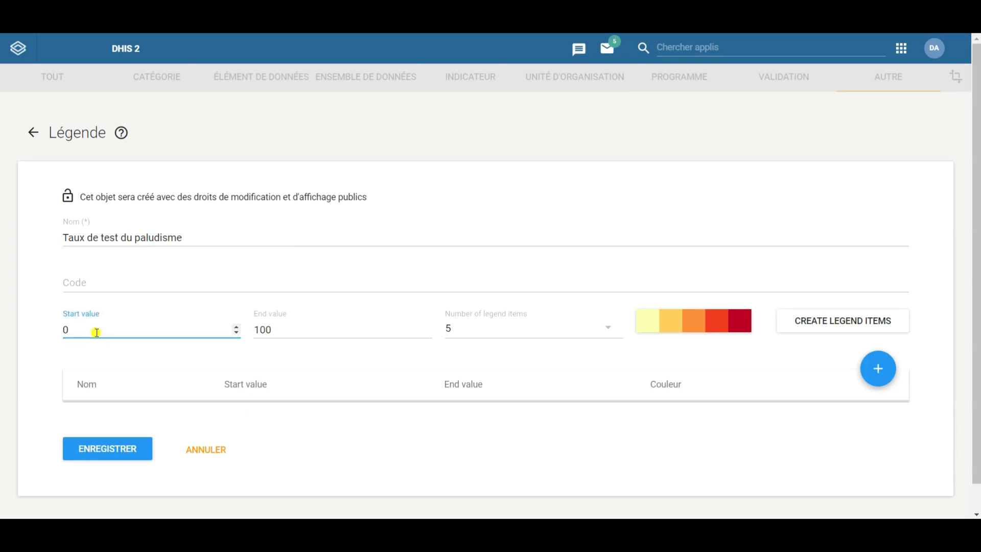
left_click(299, 335)
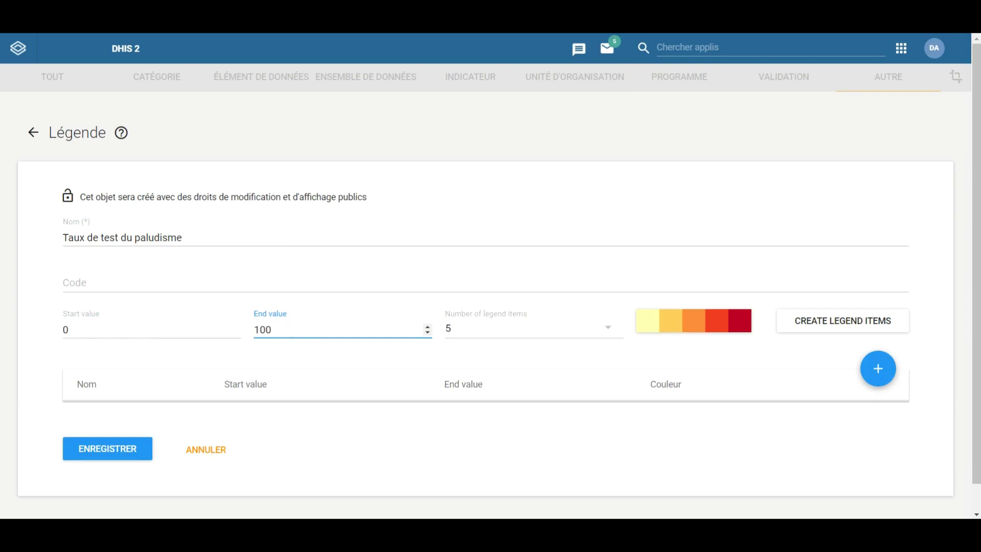
left_click(483, 333)
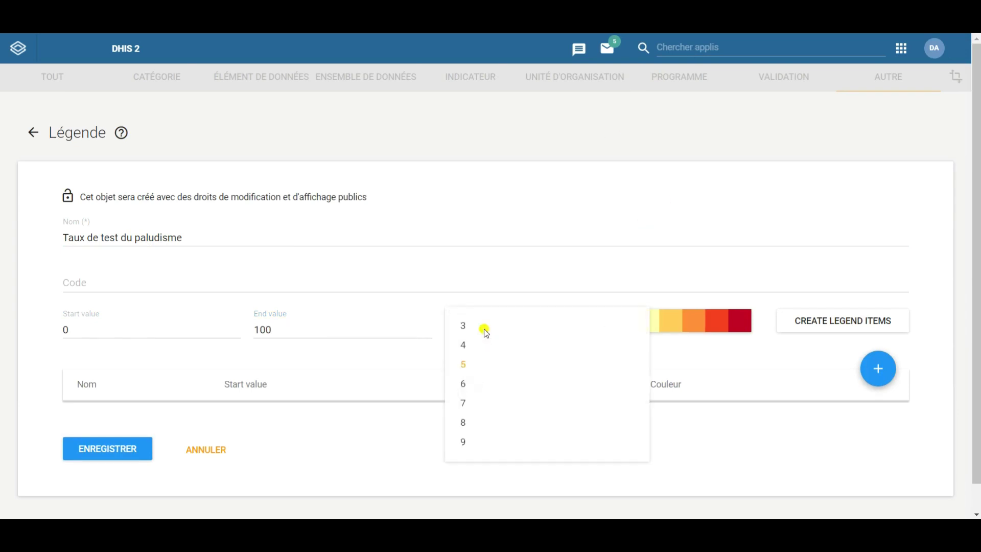
left_click(466, 377)
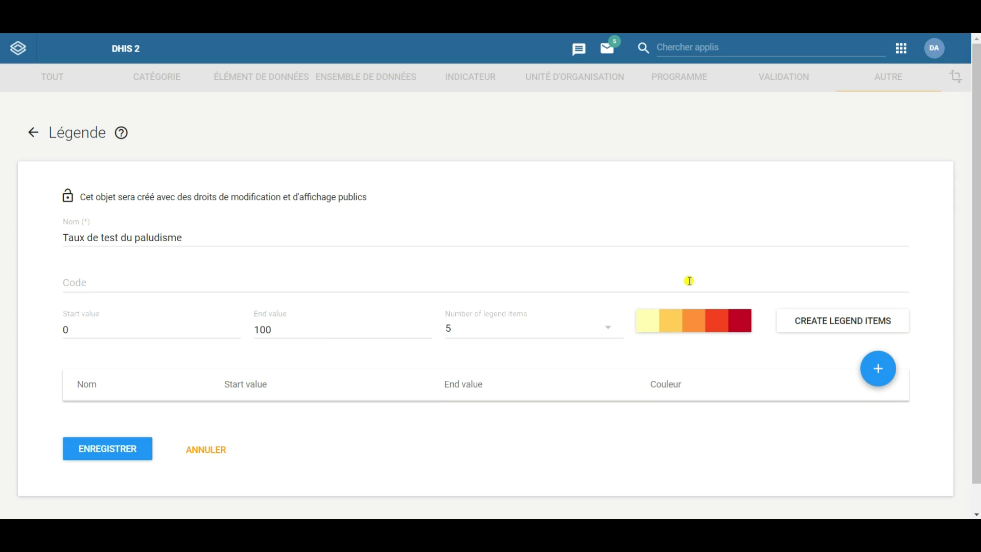
left_click(696, 325)
left_click(712, 101)
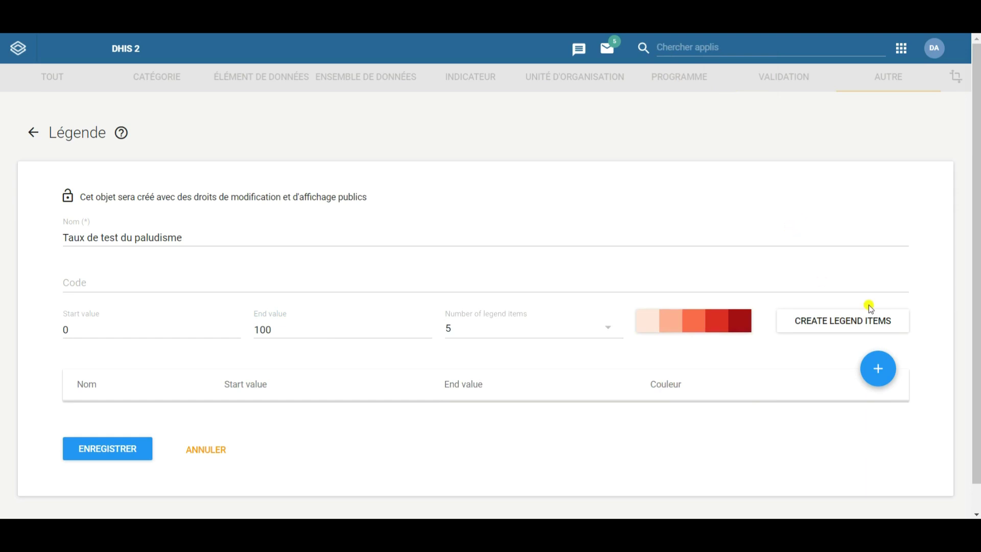
left_click(843, 321)
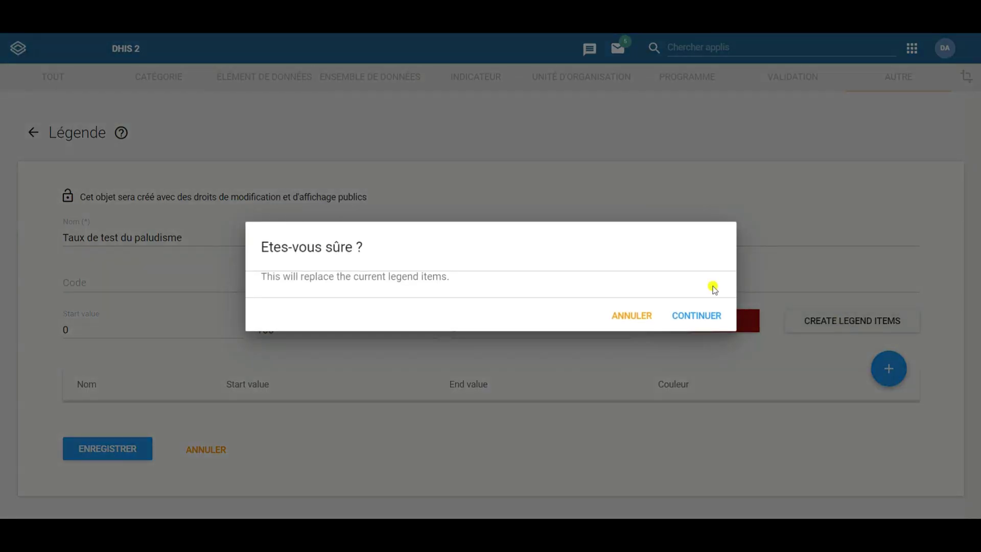
left_click(699, 319)
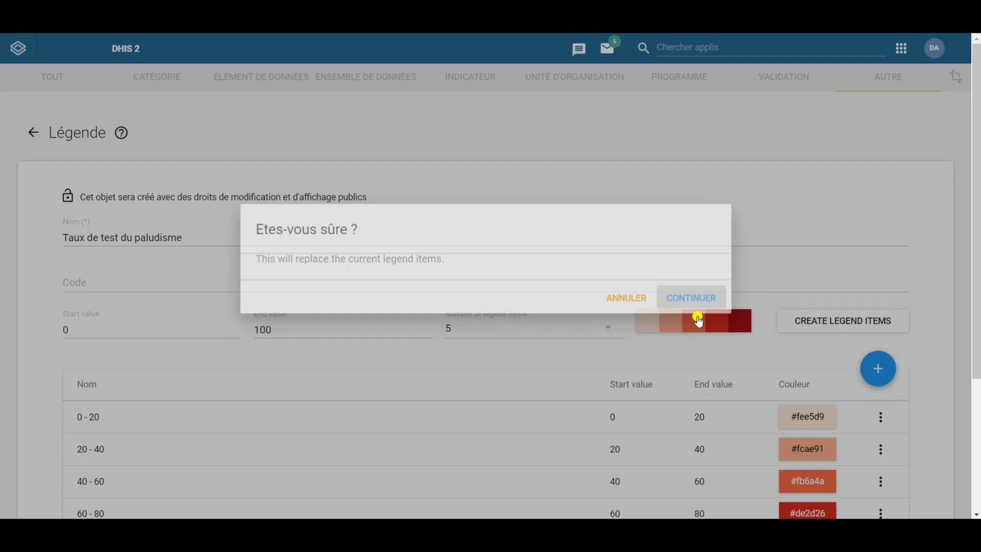
scroll(824, 63, "down", 3)
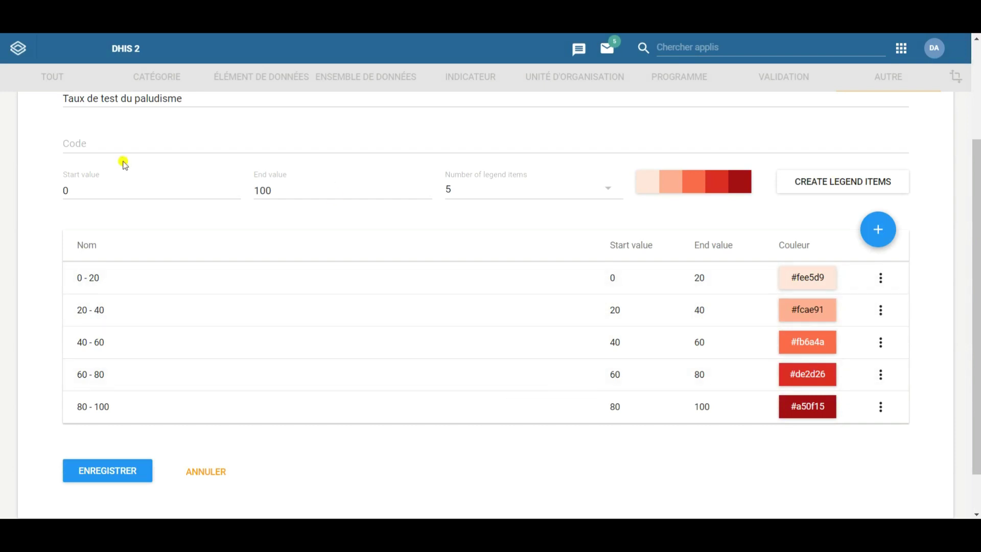
left_click(88, 191)
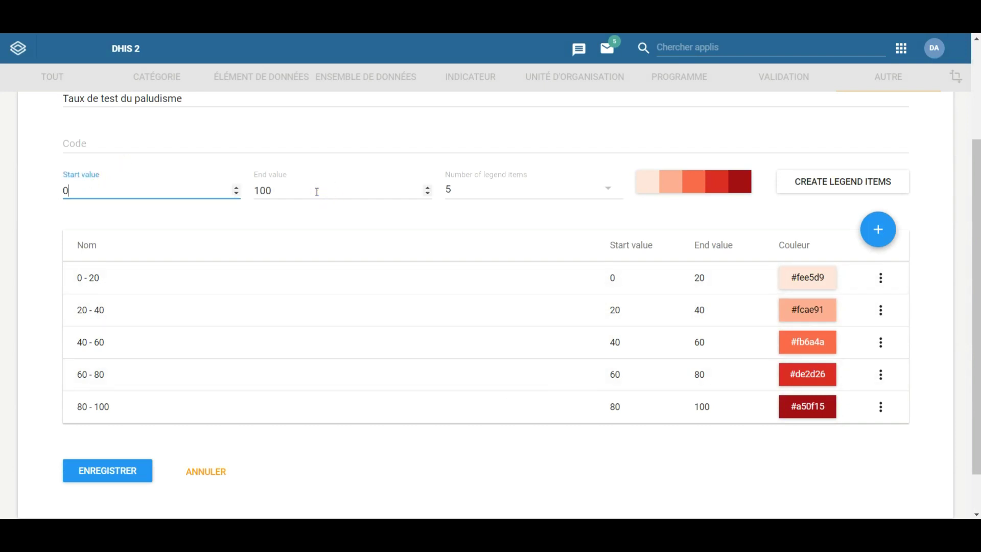
left_click(318, 190)
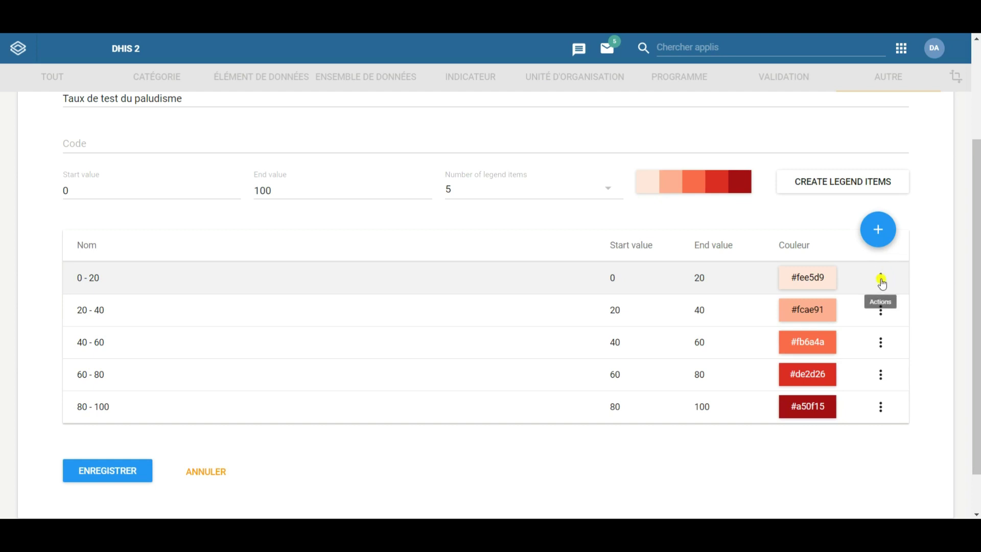
Step: Check the name, start value and colour settings of the 0 - 20 legend item, and save the legend
left_click(882, 283)
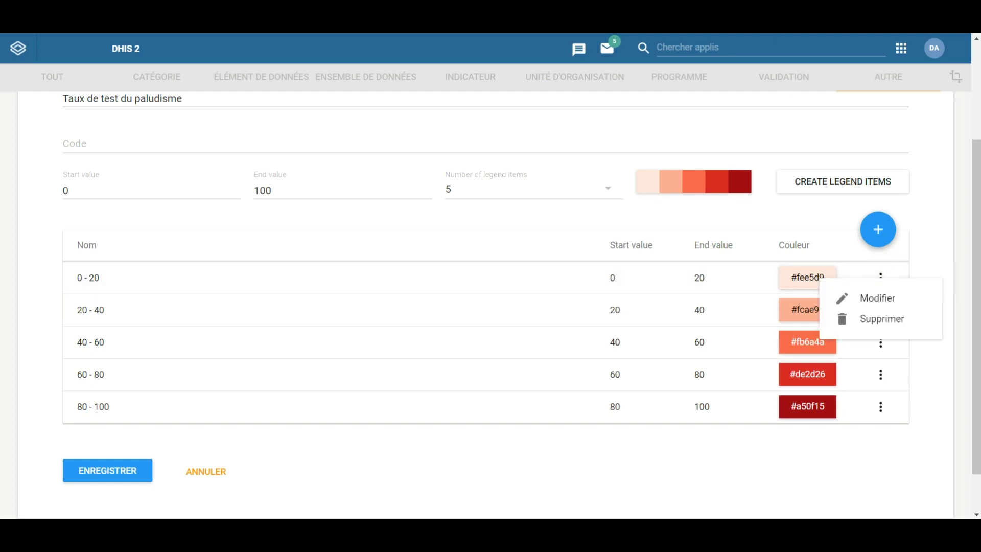
left_click(874, 298)
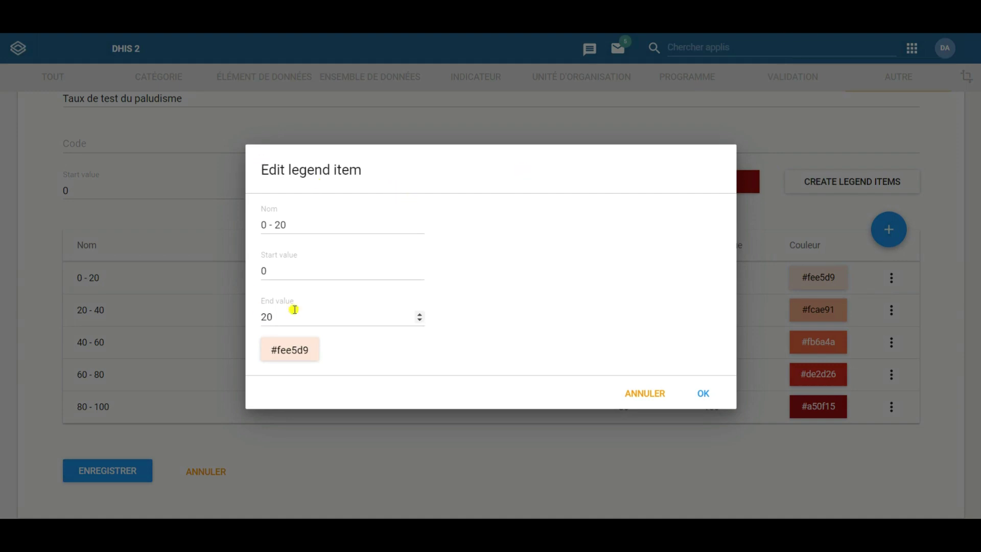
left_click(293, 225)
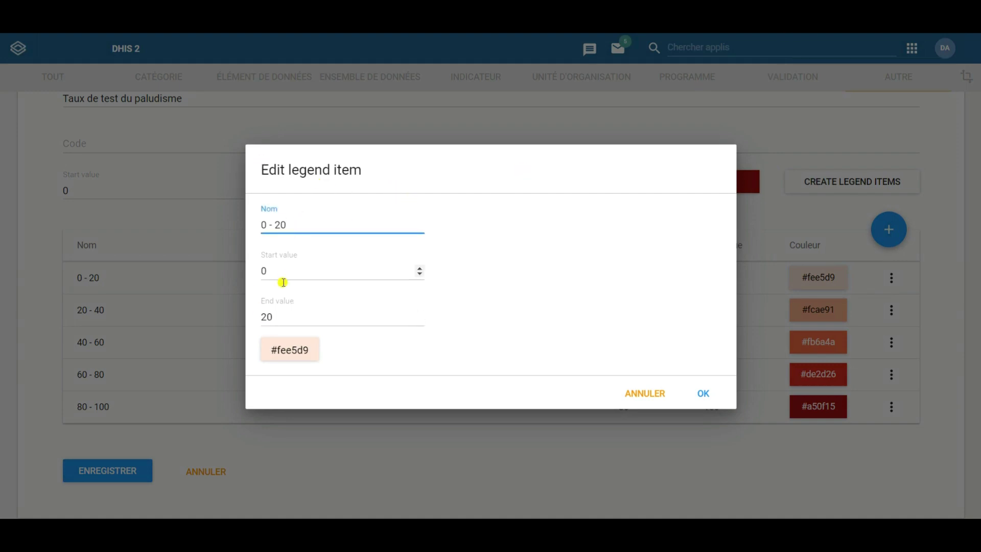
left_click(285, 266)
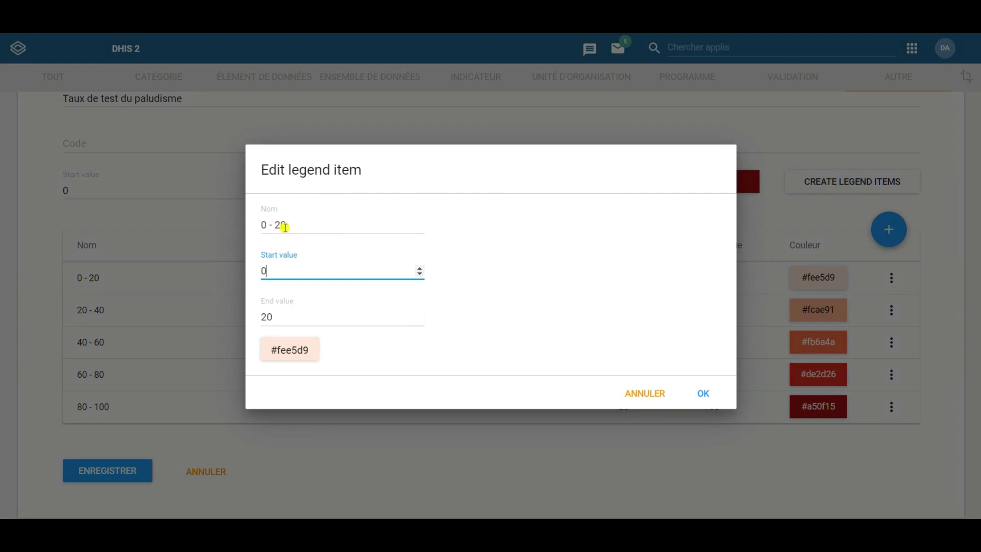
left_click(291, 362)
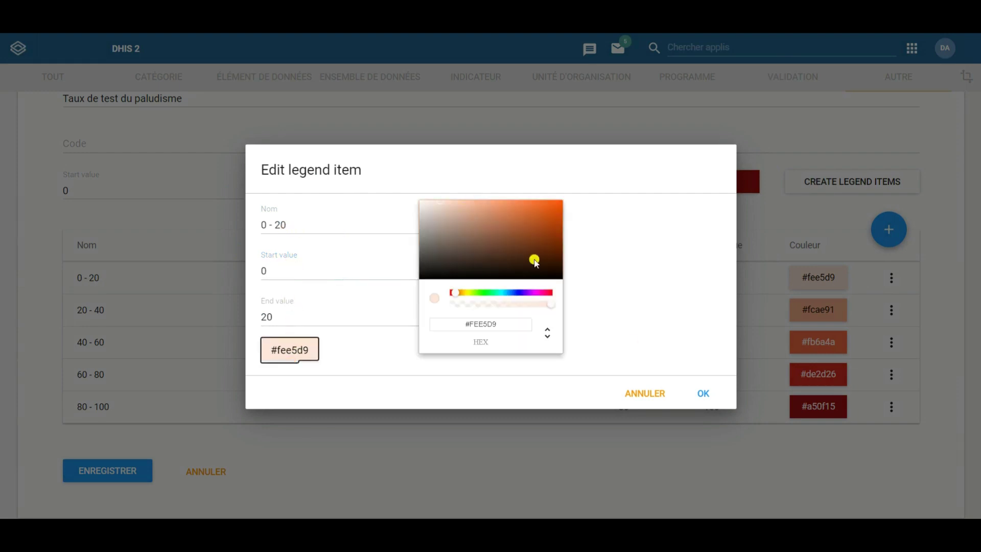
left_click(715, 326)
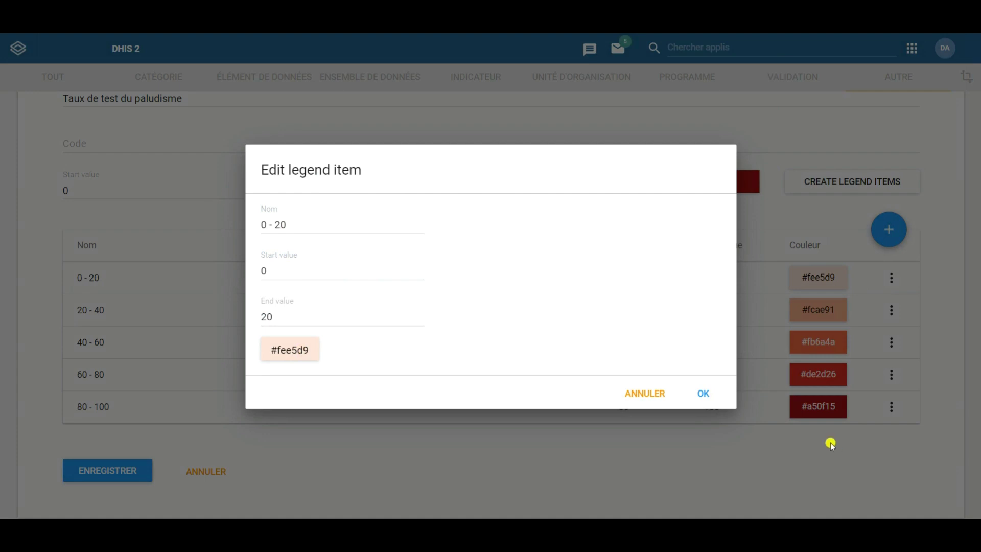
left_click(704, 393)
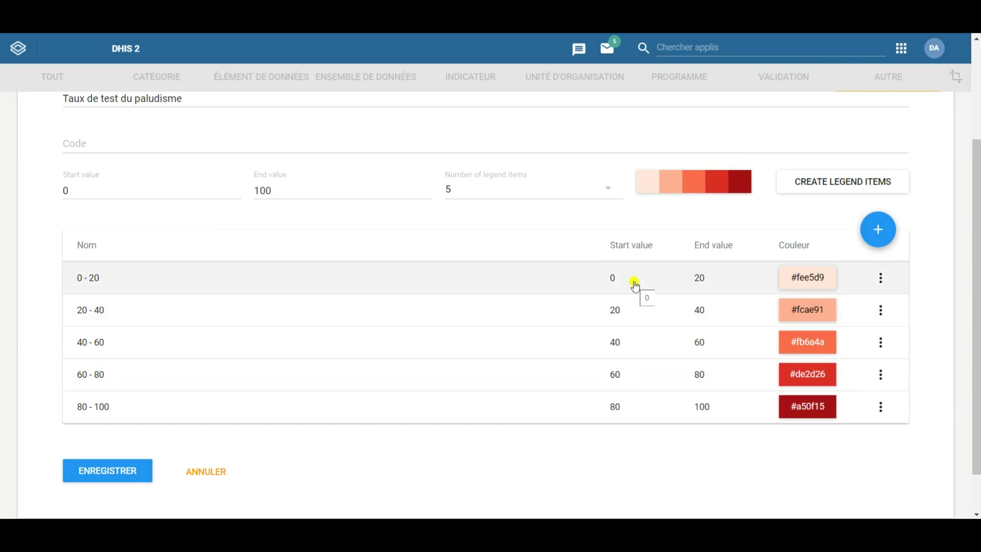
left_click(132, 475)
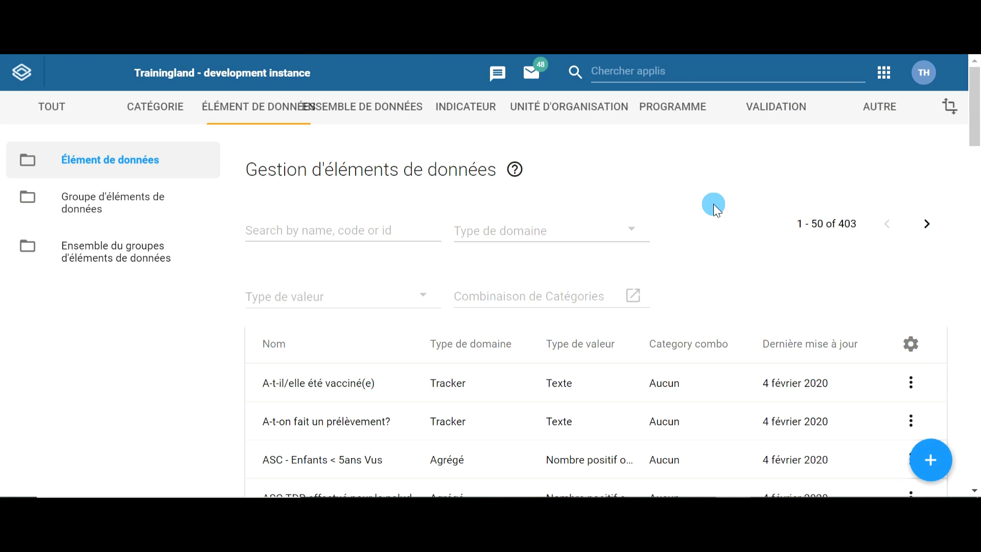
Step: Open the sharing settings of the data element A-t-il/elle été vacciné(e)
scroll(670, 191, "down", 2)
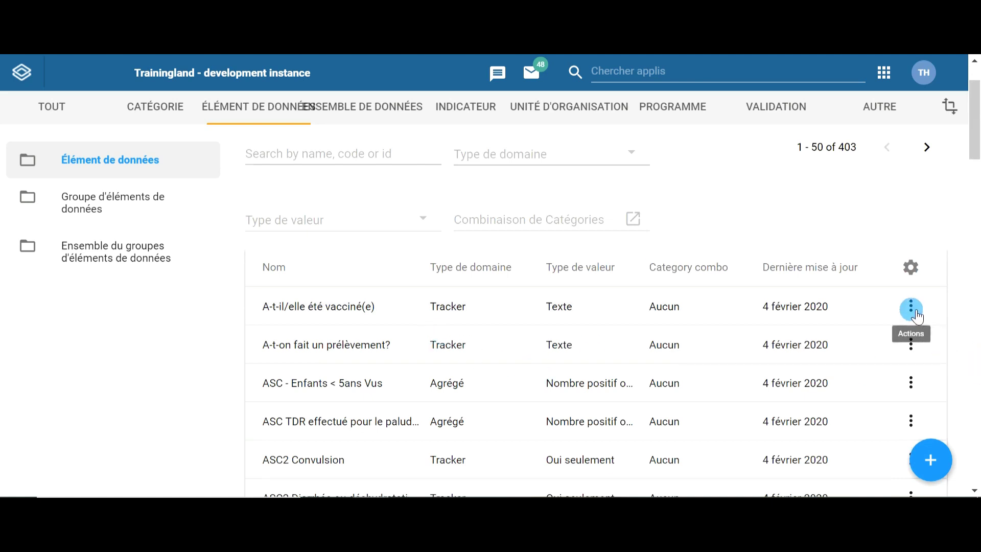
scroll(460, 230, "up", 2)
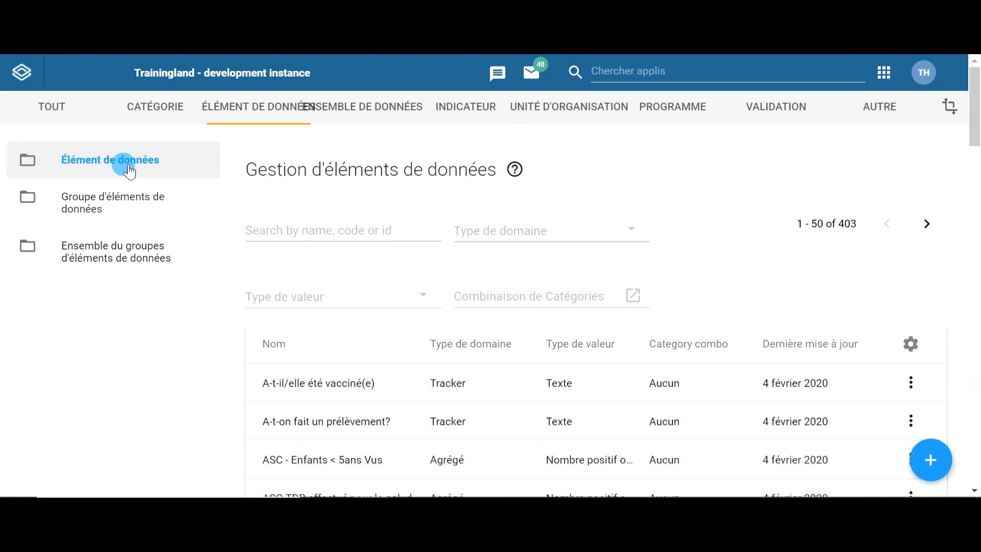
left_click(146, 172)
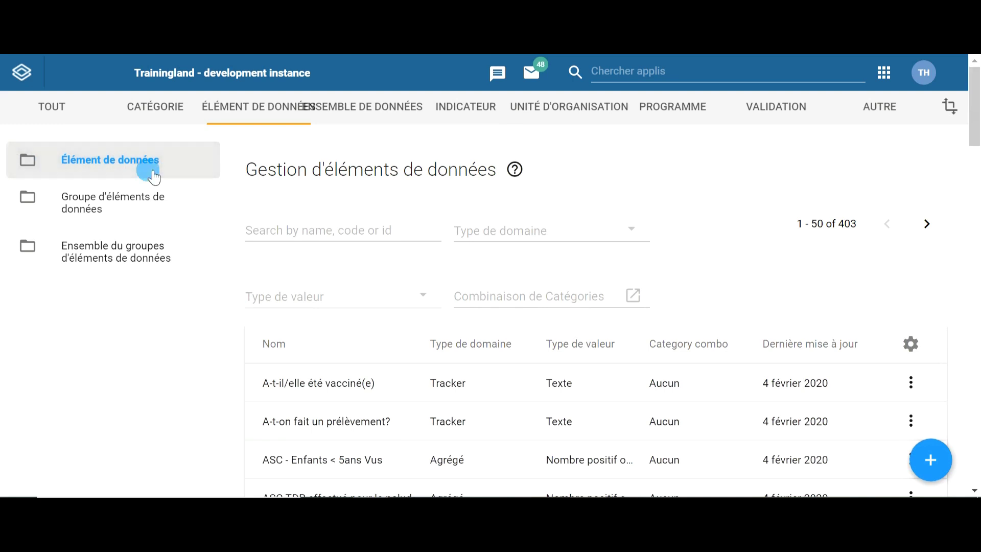
scroll(735, 393, "down", 2)
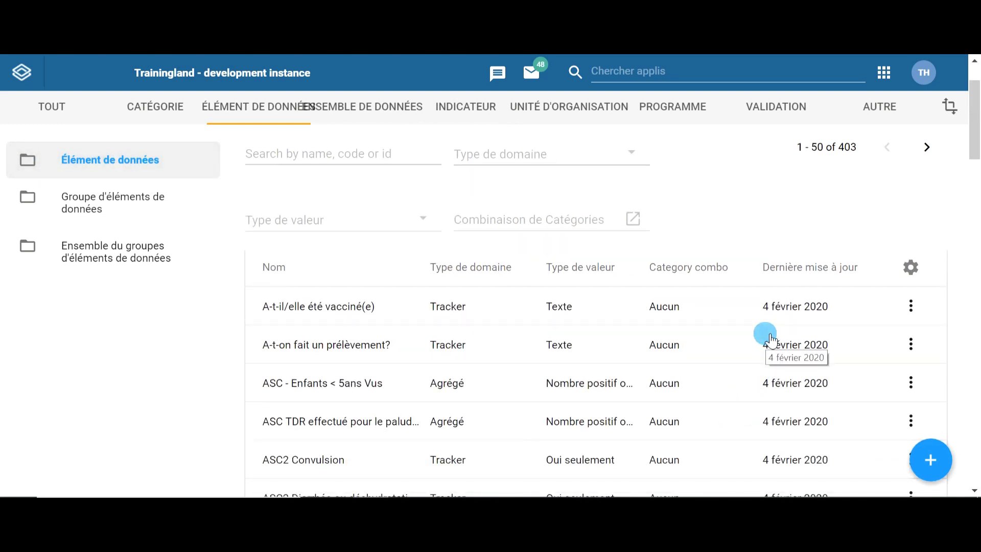
left_click(911, 307)
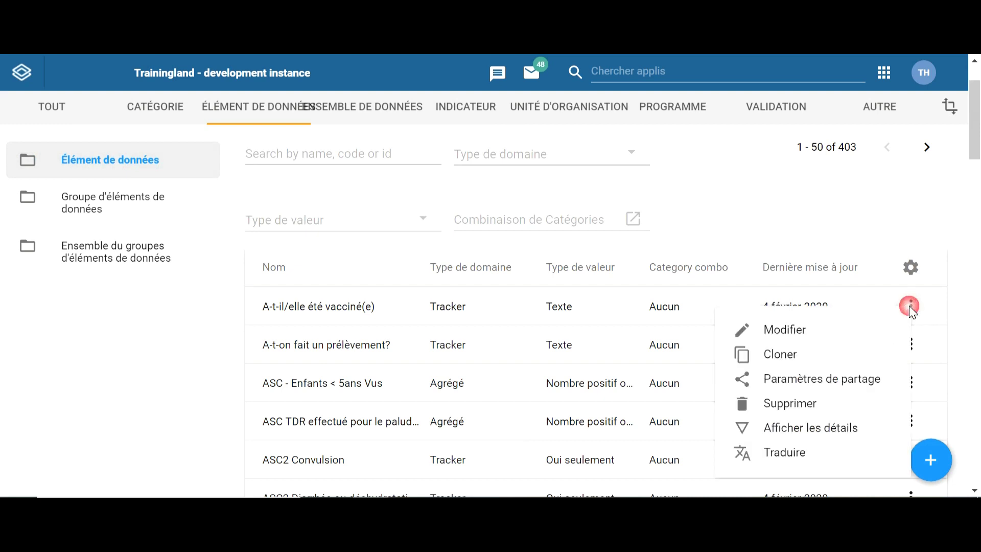
left_click(816, 384)
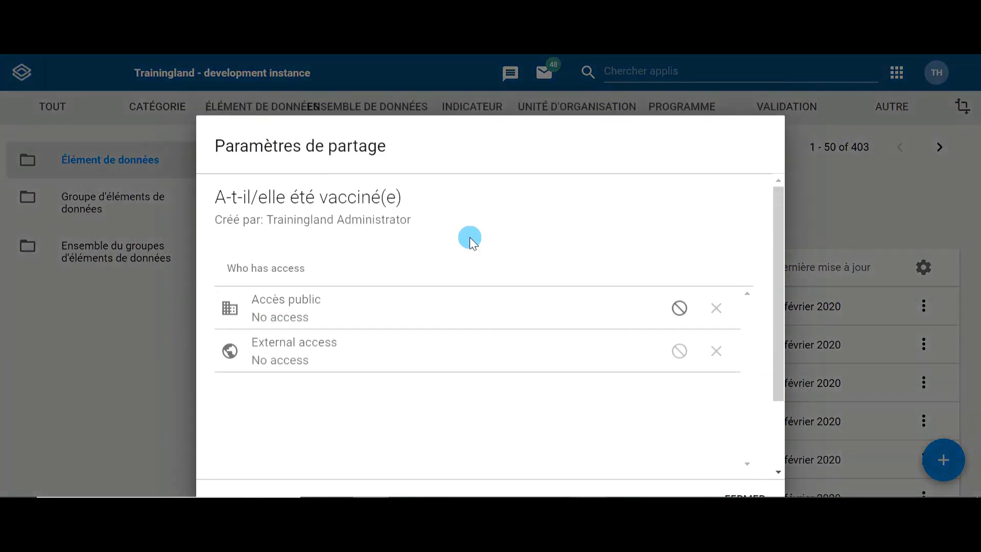
Step: Add the TOGO HWCA account to those with access to the data element, searching for togo
scroll(468, 230, "down", 1)
key("ctrl+minus")
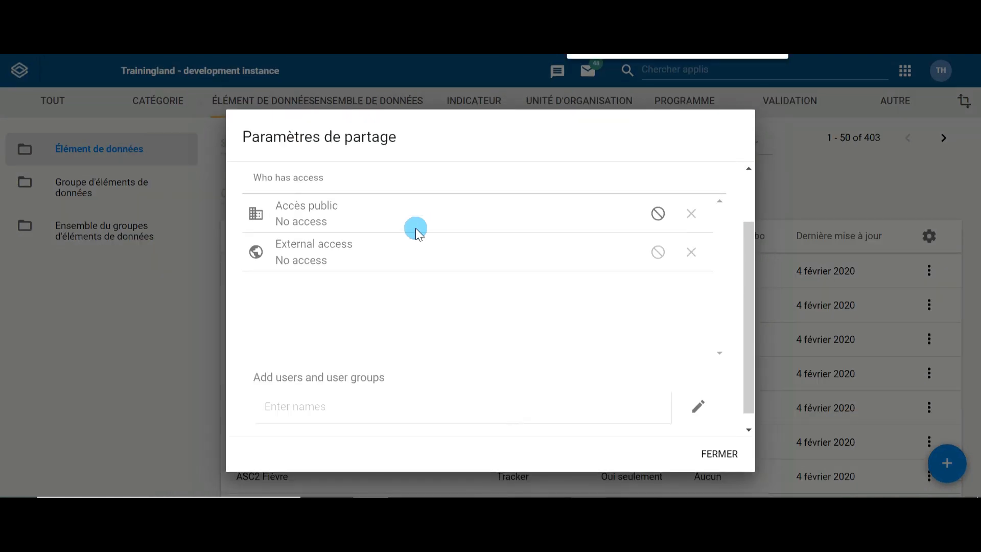
scroll(416, 231, "up", 1)
scroll(416, 232, "down", 2)
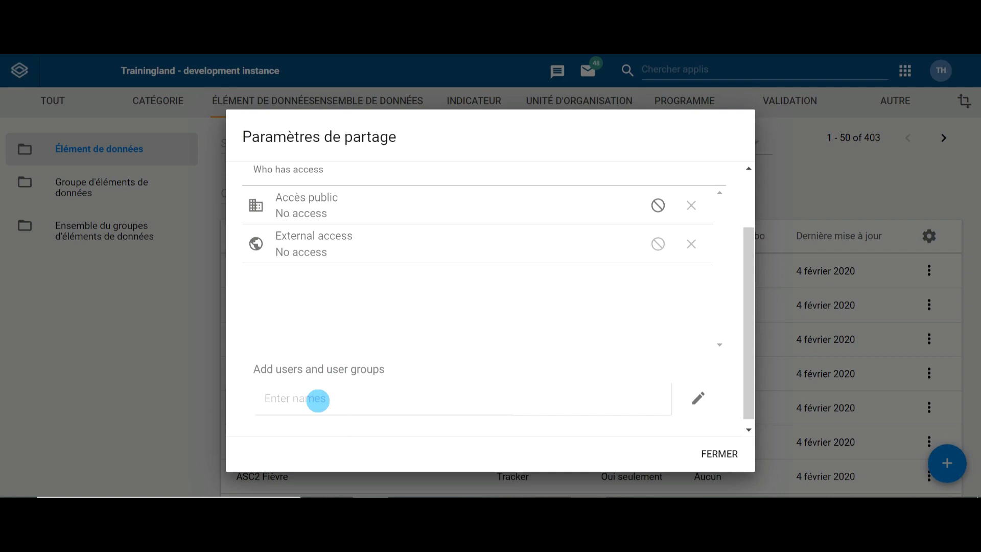
left_click(318, 400)
type("togo")
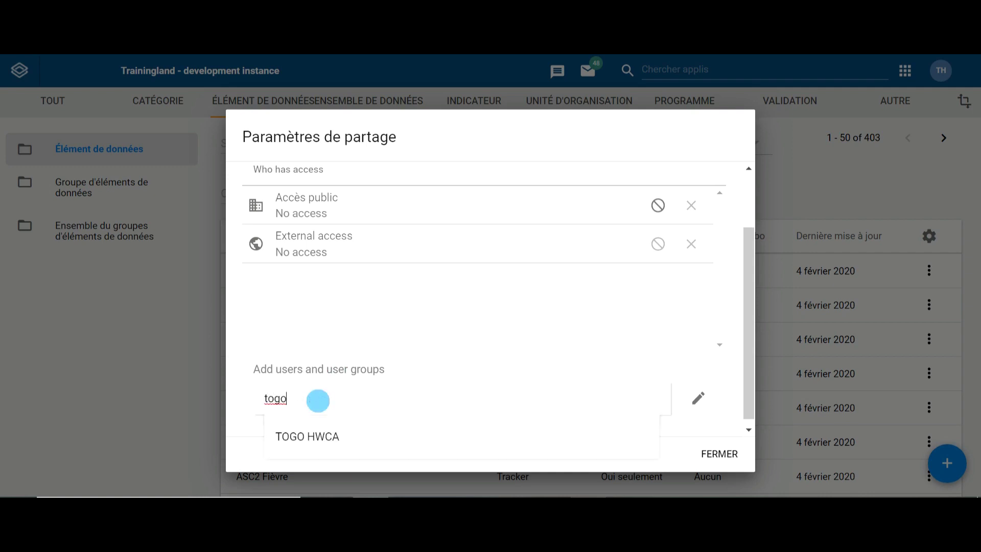
left_click(326, 441)
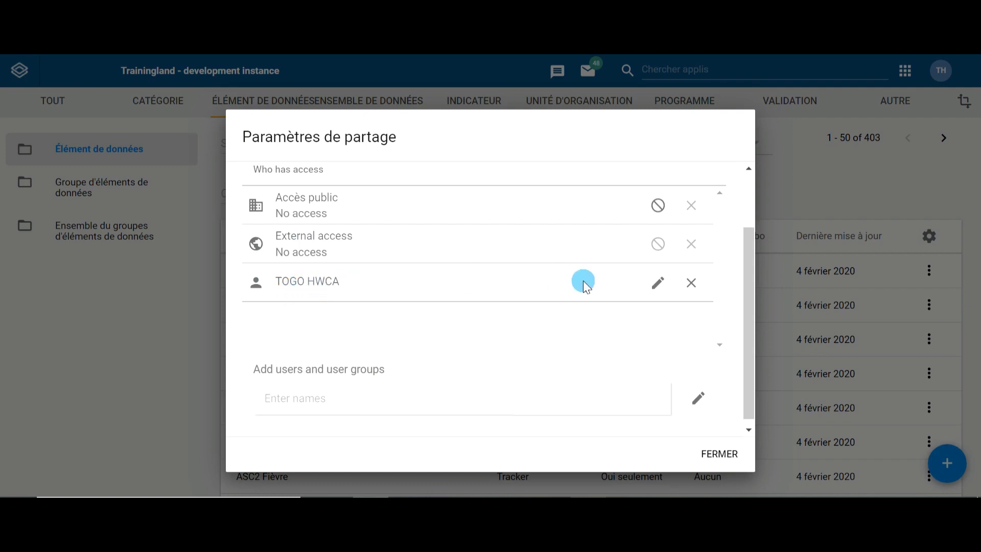
Step: View the metadata access options for the TOGO HWCA account and close the data element's sharing settings
left_click(658, 283)
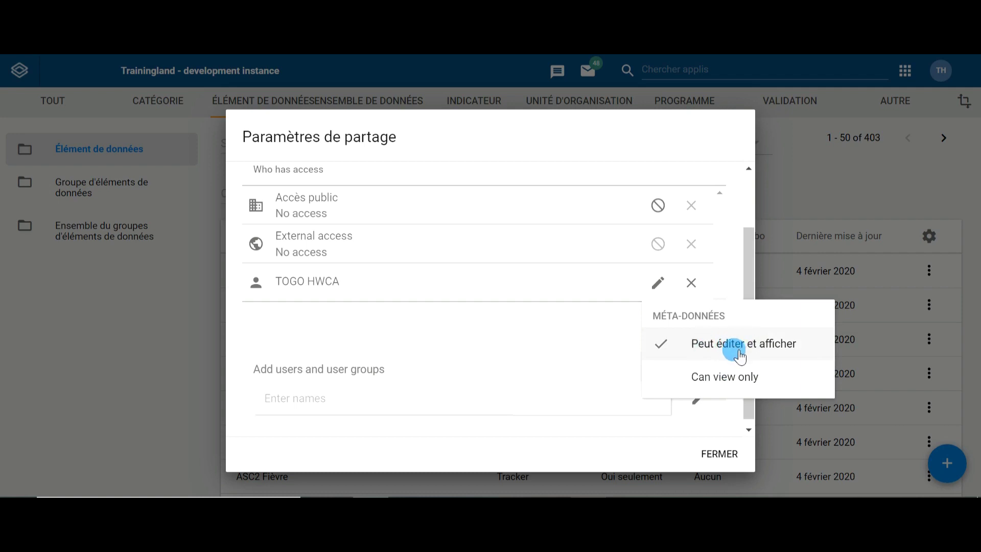
left_click(628, 353)
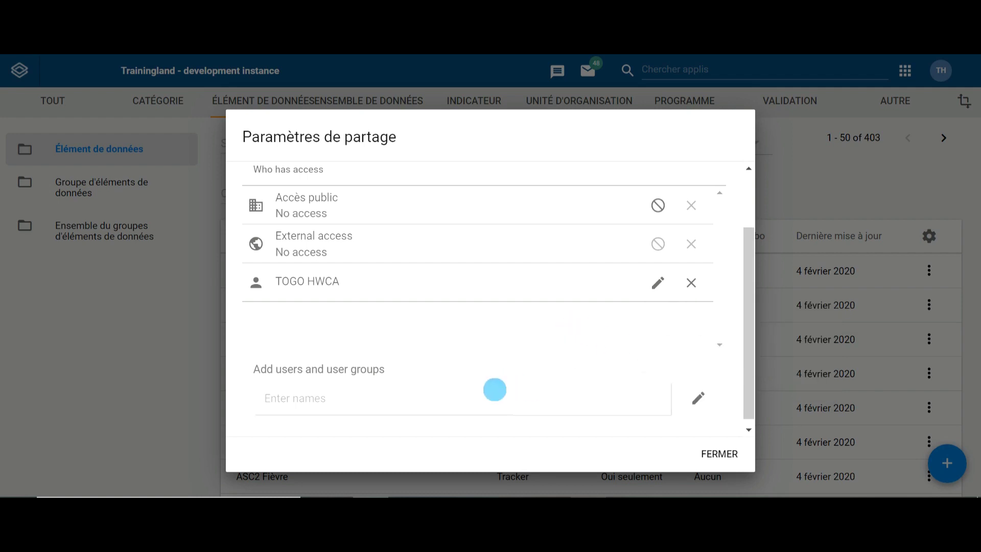
left_click(731, 459)
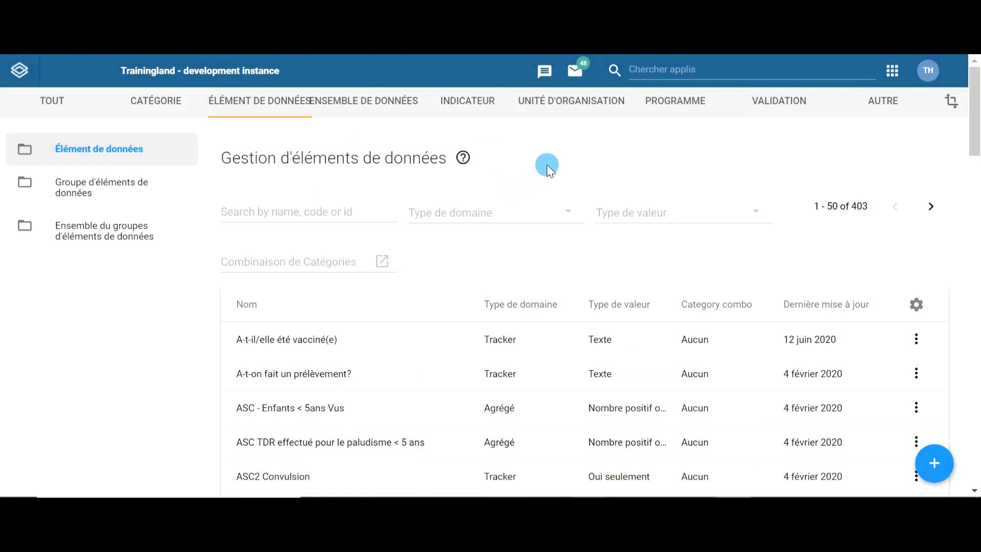
Step: Go to the list of data sets and open the sharing settings of VIH - Rapport Mensuel
left_click(370, 109)
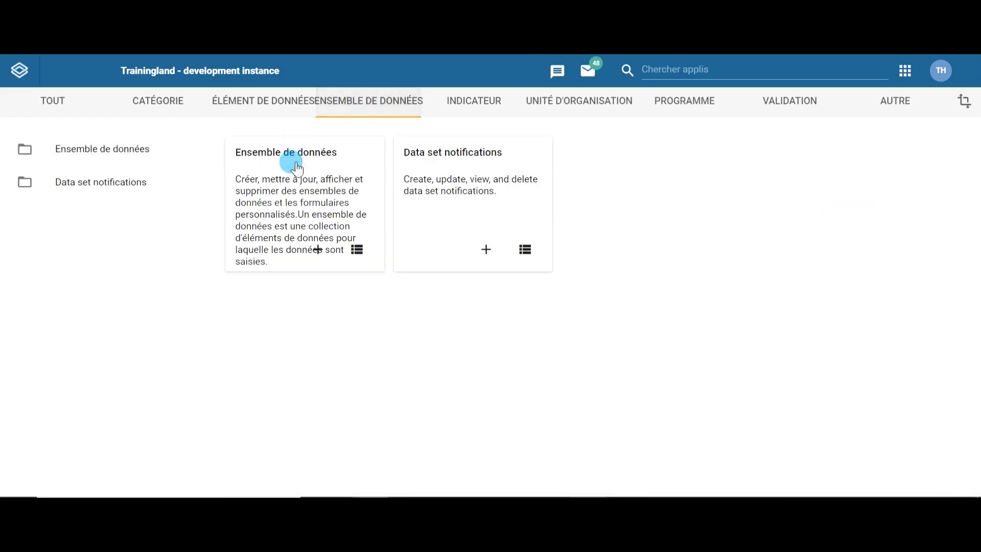
left_click(131, 157)
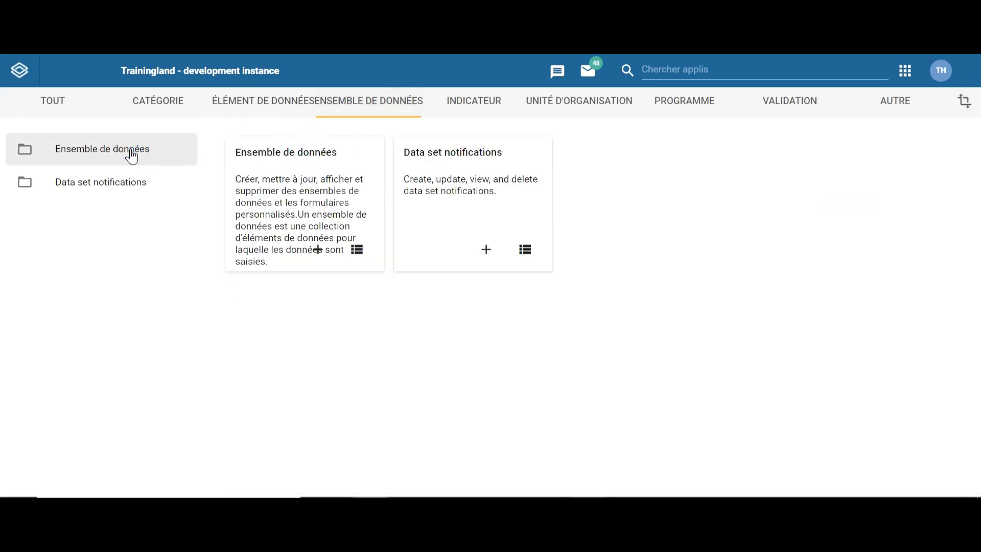
scroll(597, 256, "down", 7)
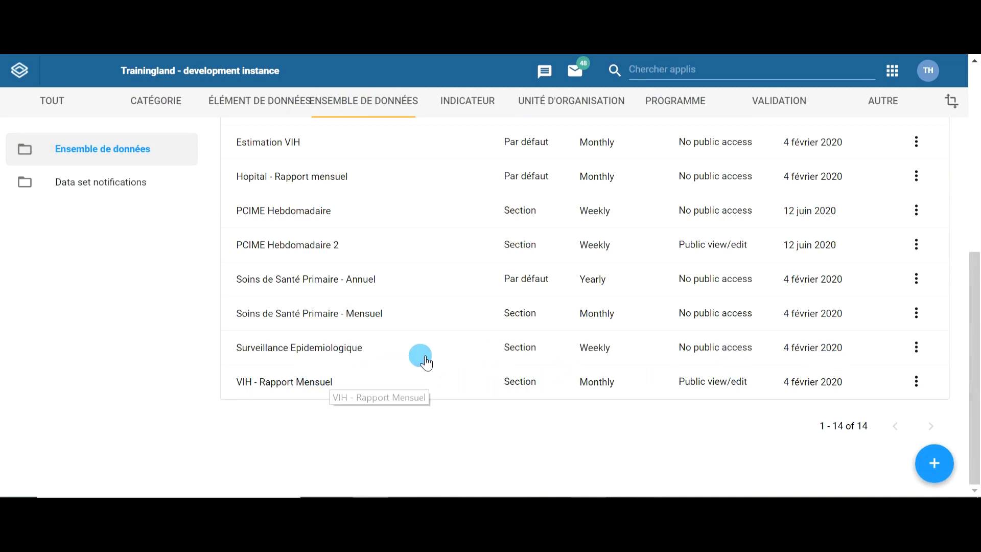
left_click(917, 382)
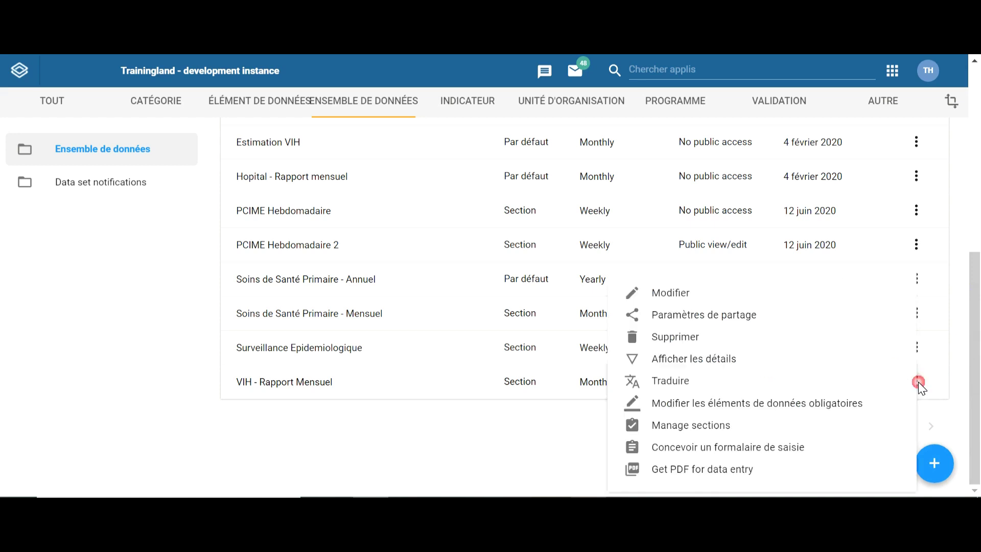
left_click(728, 318)
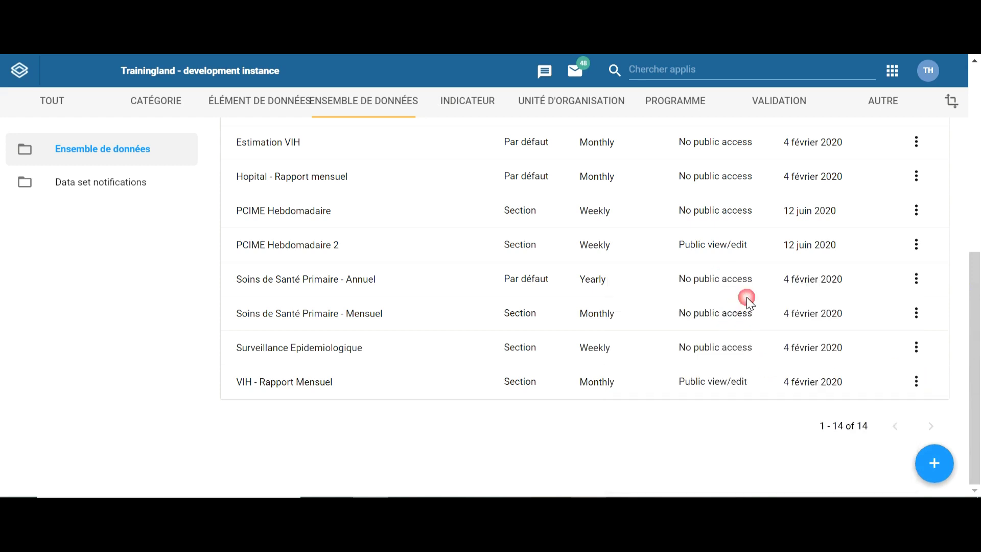
Step: Examine the data set's creator and access entries, and search the users and user groups for partici
scroll(467, 299, "down", 3)
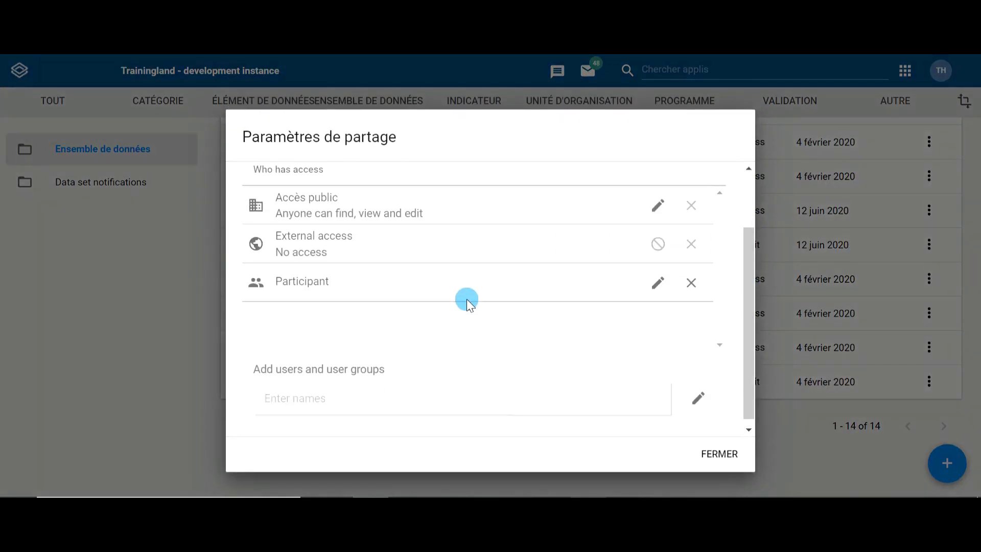
scroll(467, 298, "up", 3)
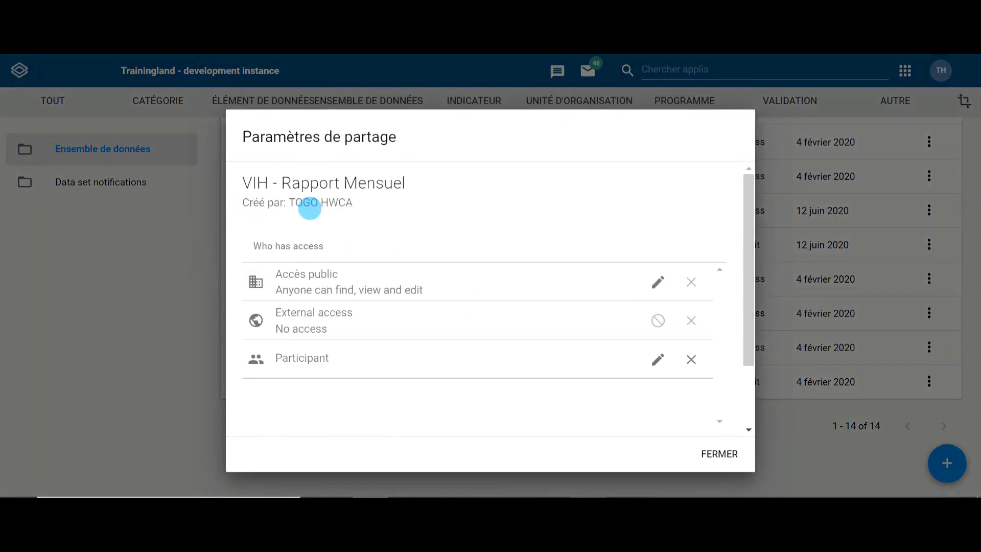
left_click_drag(353, 204, 240, 204)
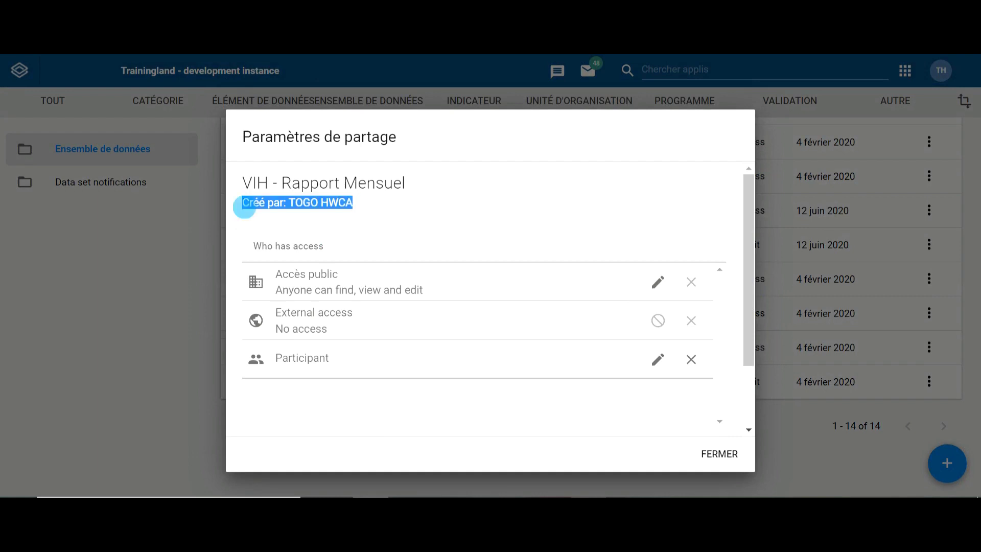
left_click(336, 229)
scroll(335, 227, "down", 2)
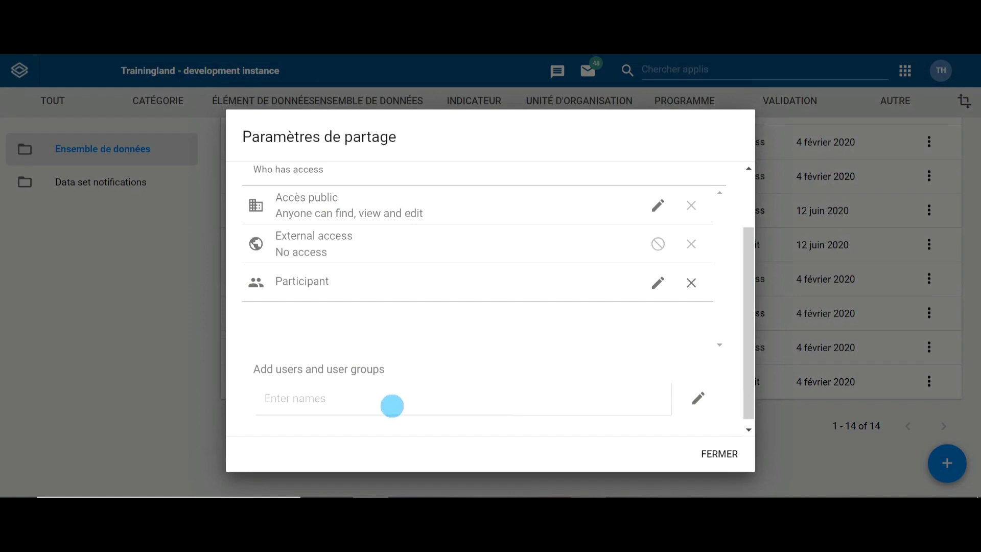
scroll(407, 341, "up", 2)
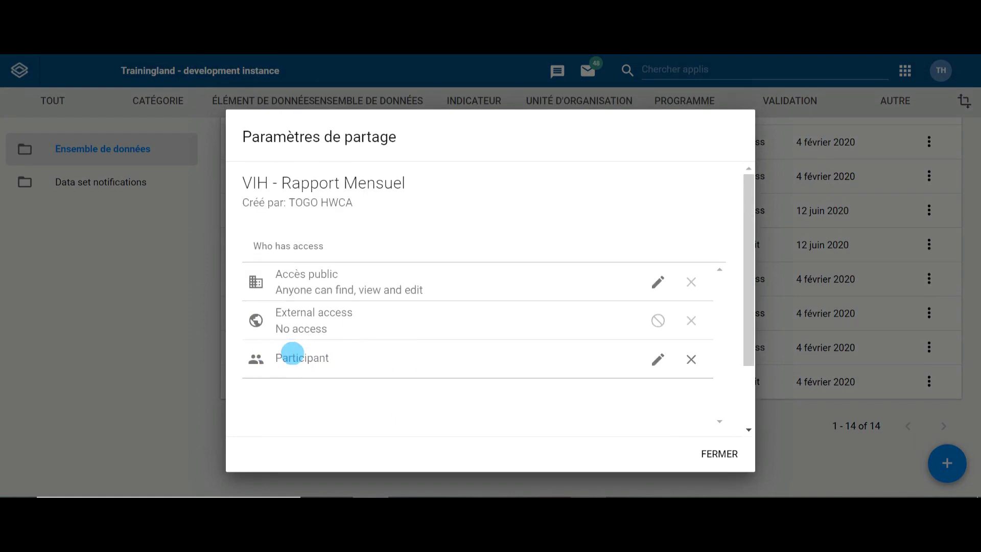
scroll(434, 414, "down", 2)
left_click(412, 396)
type("partici")
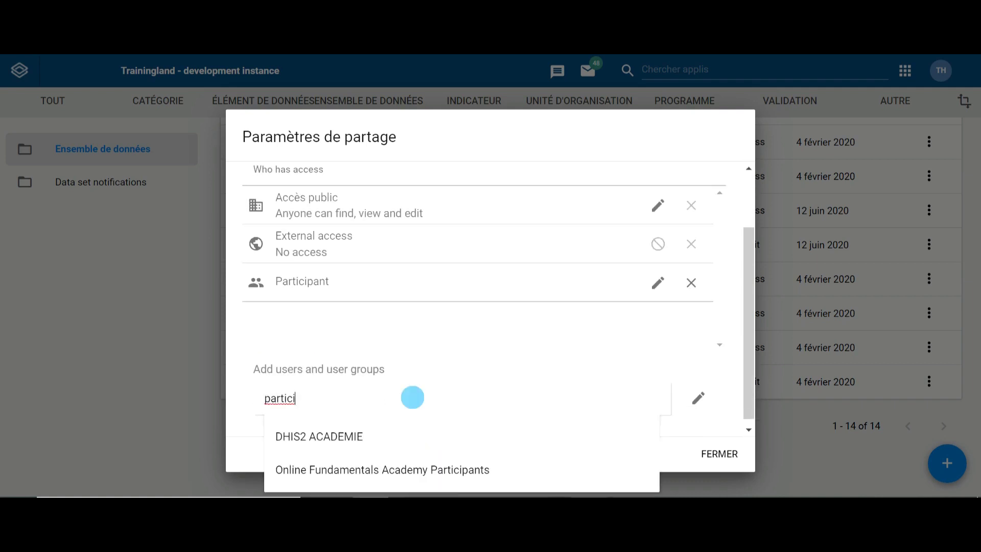
left_click(314, 319)
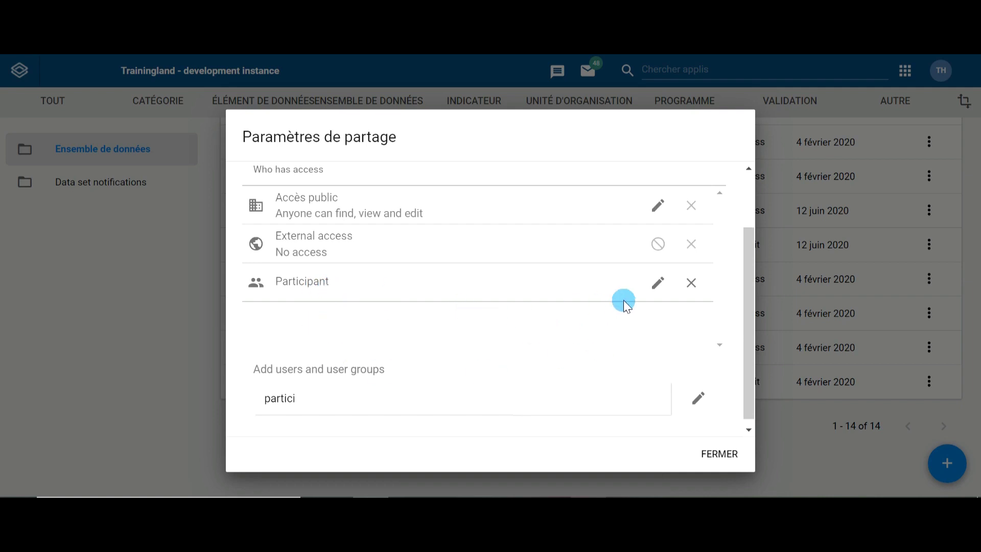
Step: Try Can view only and No access as the Participant group's data access, and set it back to Can capture and view
left_click(657, 283)
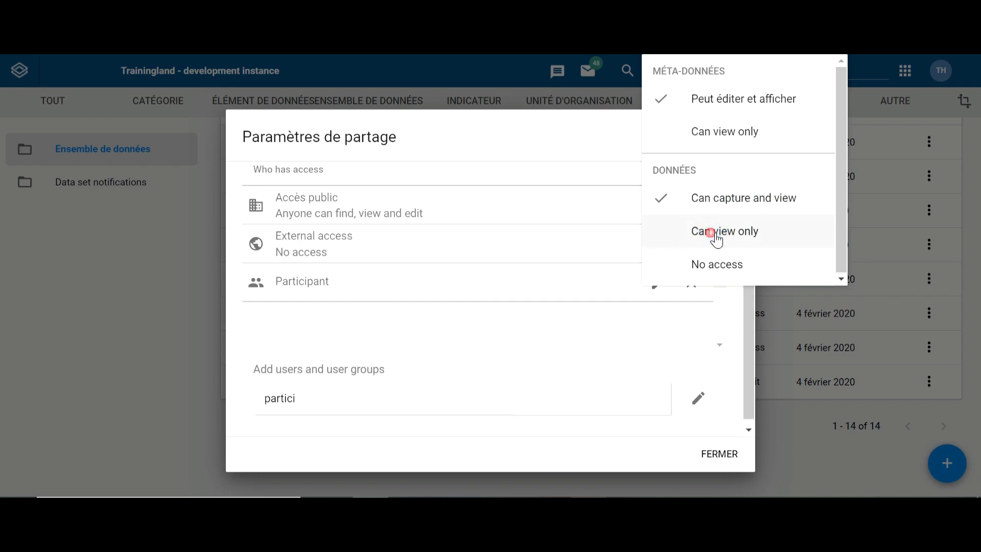
left_click(736, 240)
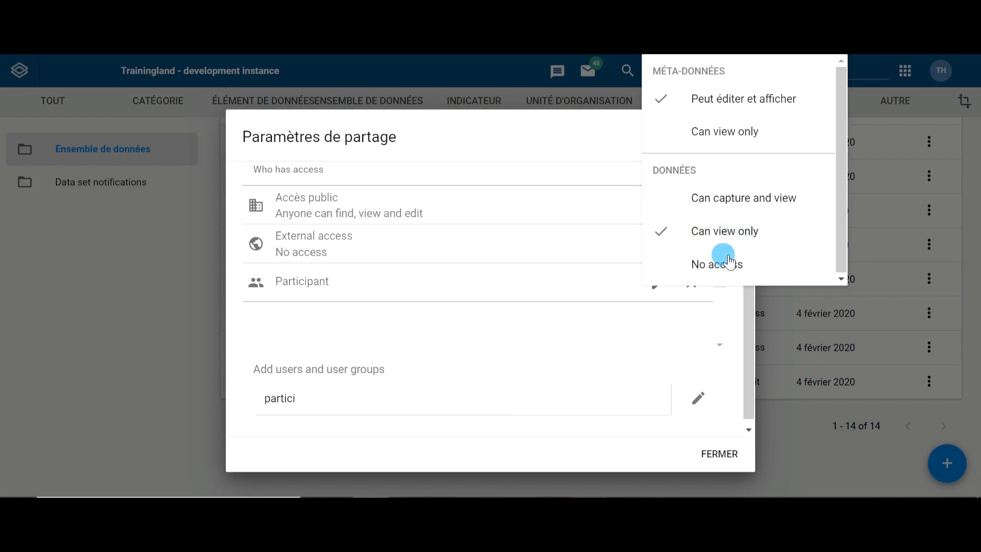
left_click(716, 271)
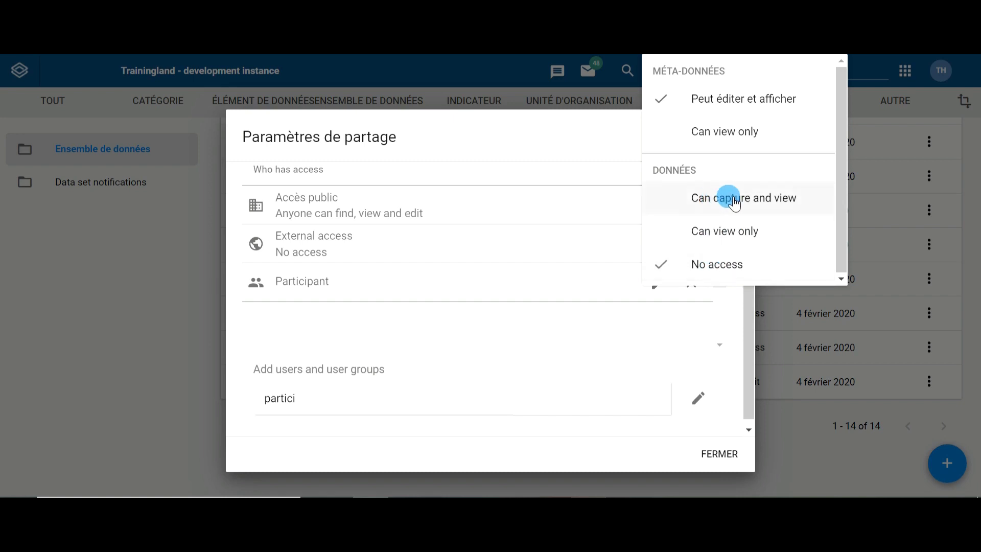
left_click(718, 204)
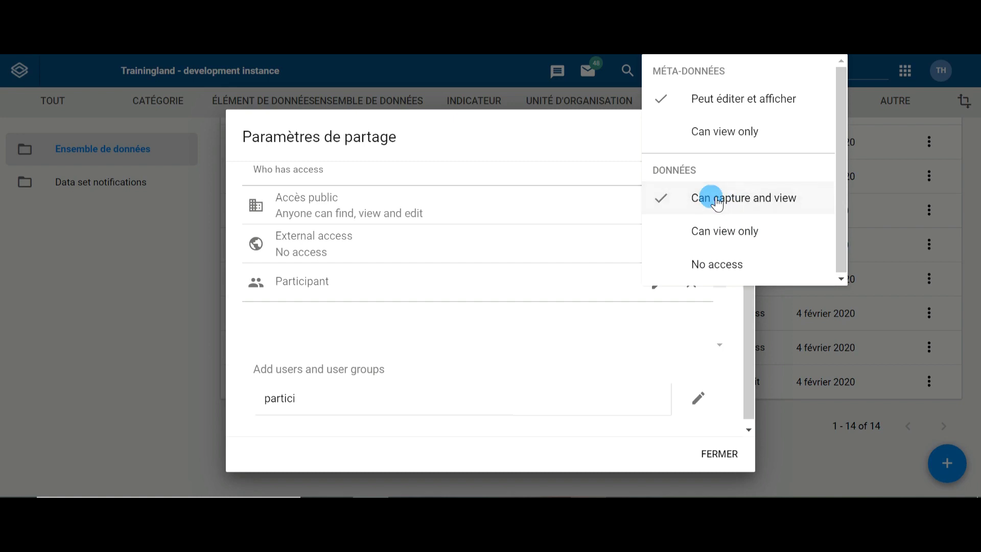
left_click(630, 331)
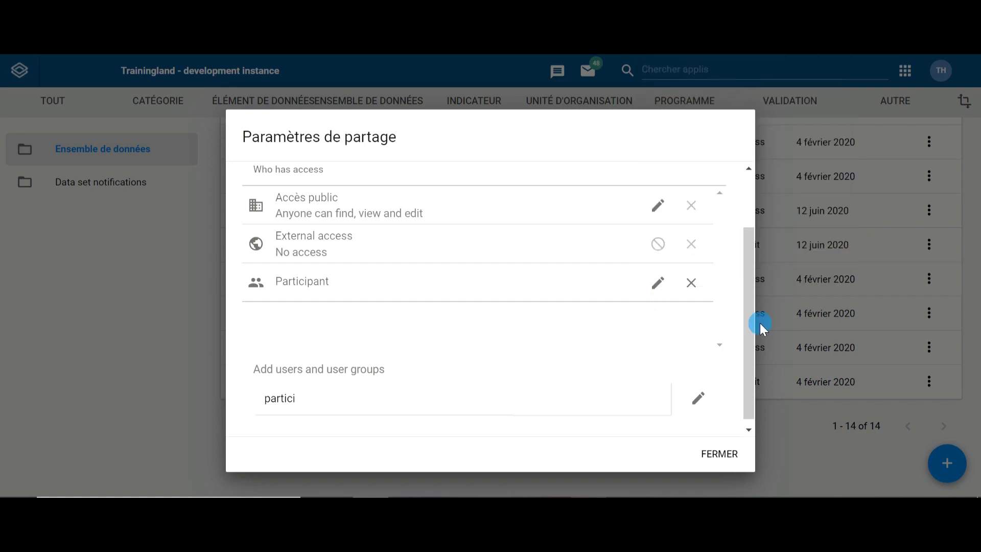
left_click(728, 454)
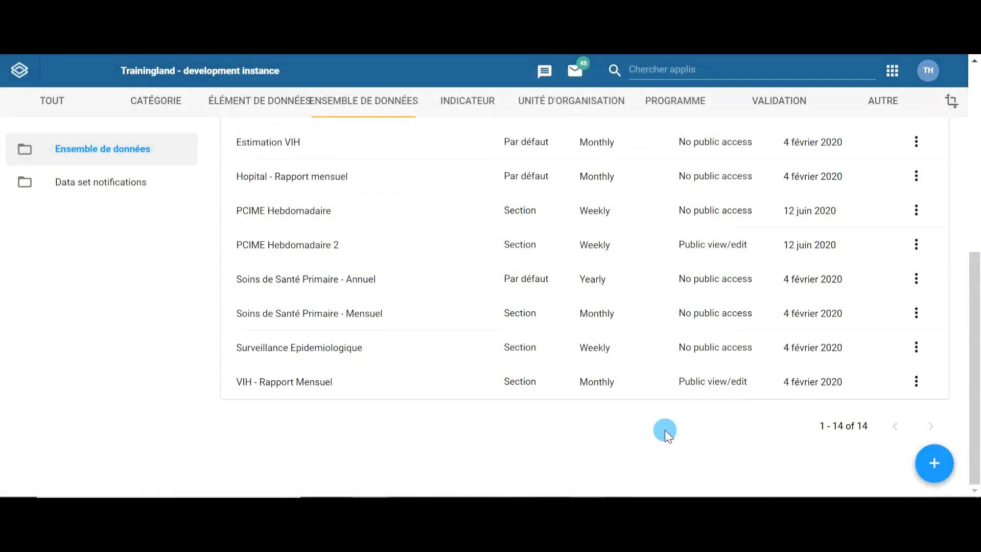